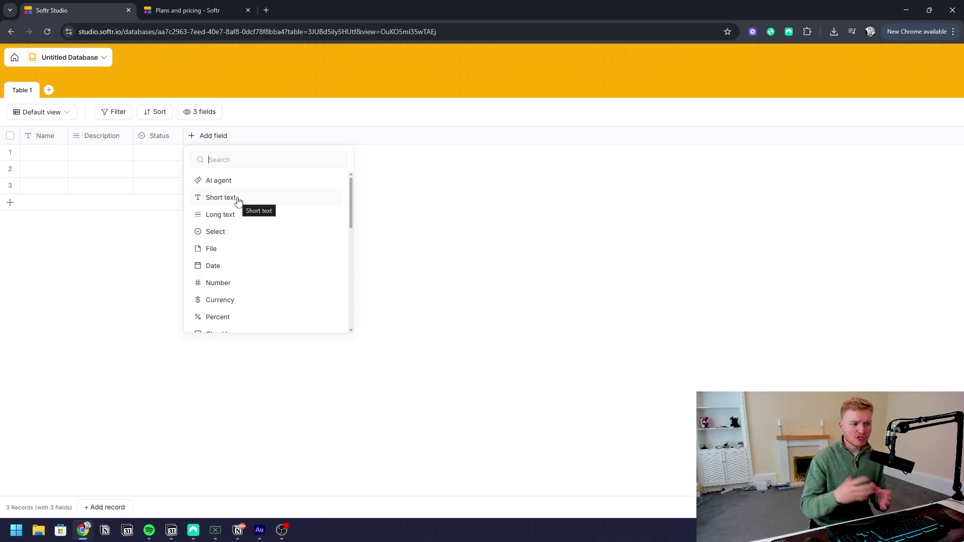
Step: Examine a new AI agent field's run conditions and the fields that can trigger it, without saving the field
{"action": "left_click", "coordinate": [219, 180]}
{"action": "left_click", "coordinate": [261, 445]}
{"action": "scroll", "coordinate": [282, 422], "scroll_direction": "down", "scroll_amount": 2}
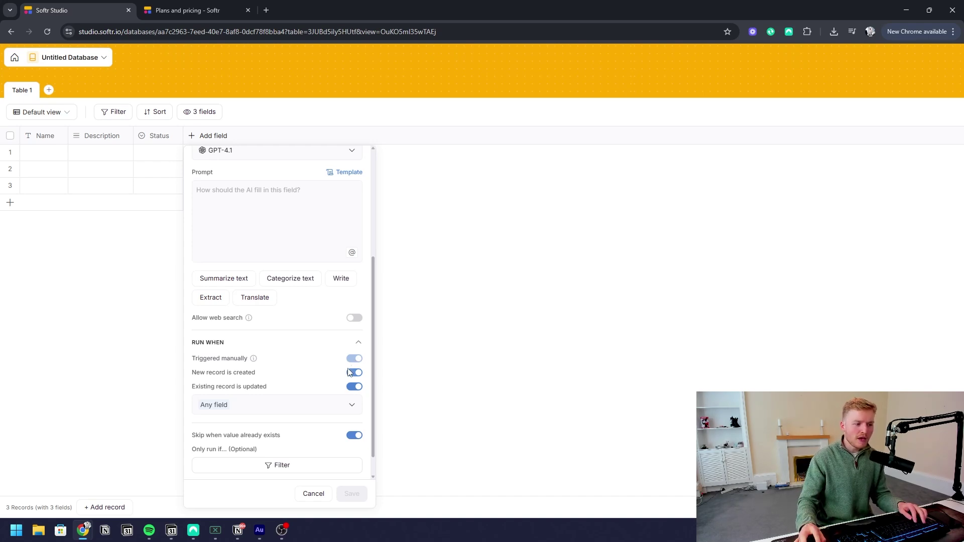
{"action": "left_click", "coordinate": [269, 409]}
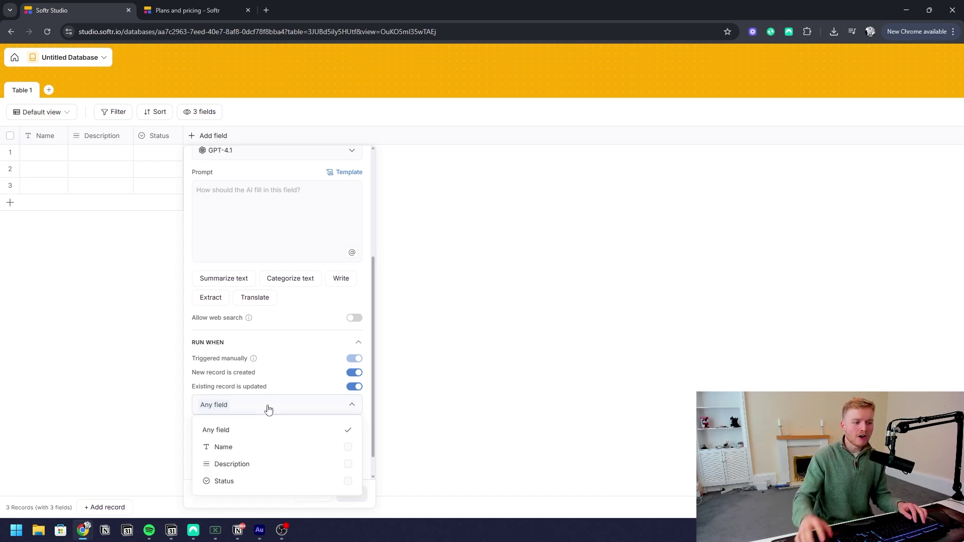
{"action": "scroll", "coordinate": [273, 427], "scroll_direction": "down", "scroll_amount": 1}
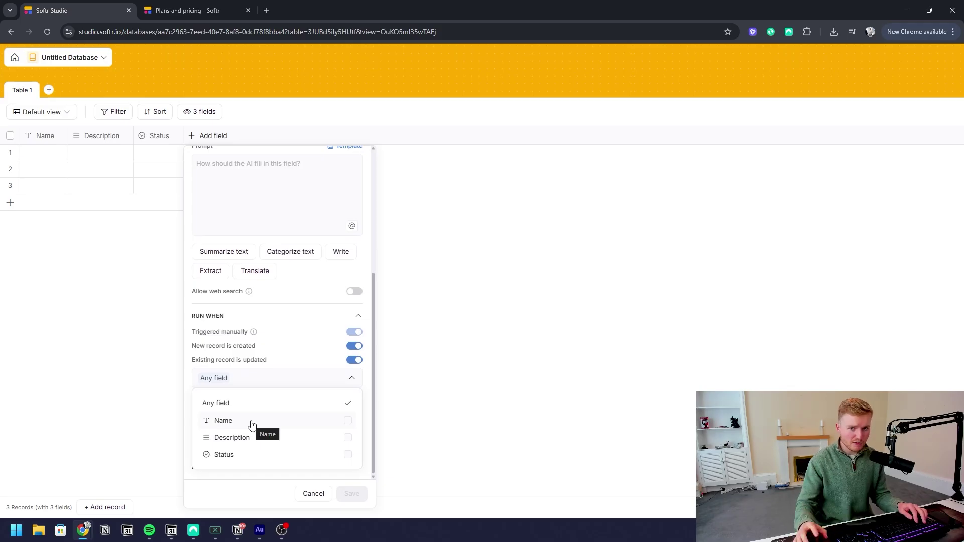
{"action": "left_click", "coordinate": [478, 363]}
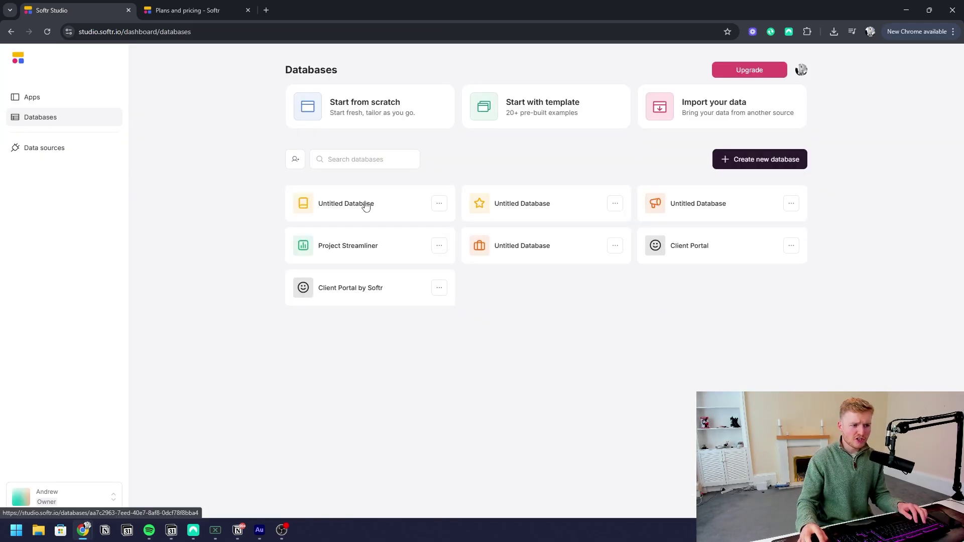
Step: Reopen the first Untitled Database and import the Content Planner CSV file as a new table
{"action": "left_click", "coordinate": [374, 208]}
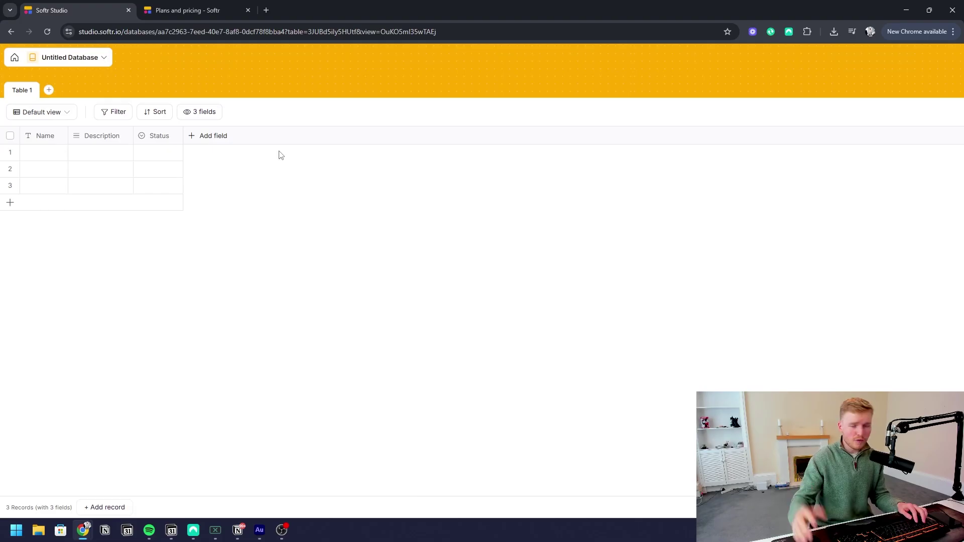
{"action": "left_click", "coordinate": [49, 90]}
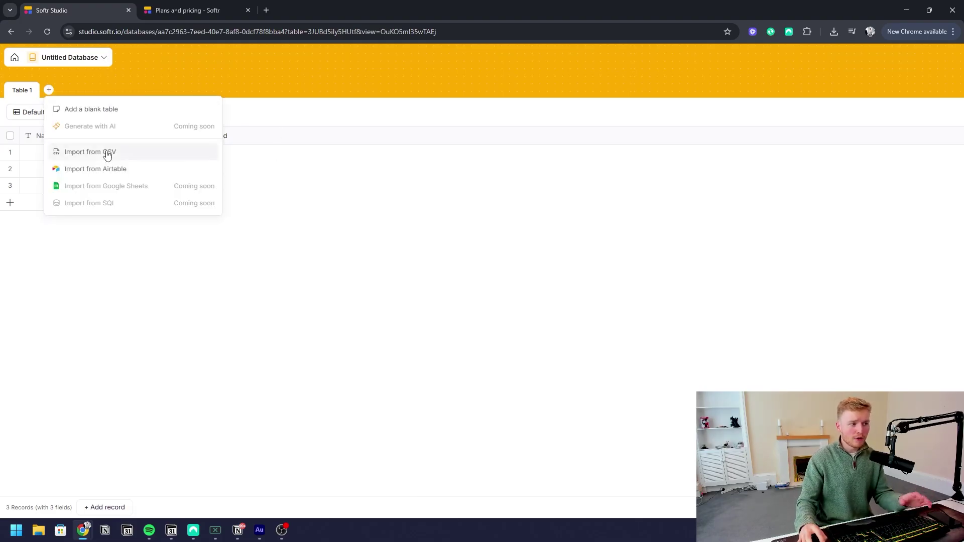
{"action": "left_click", "coordinate": [107, 153]}
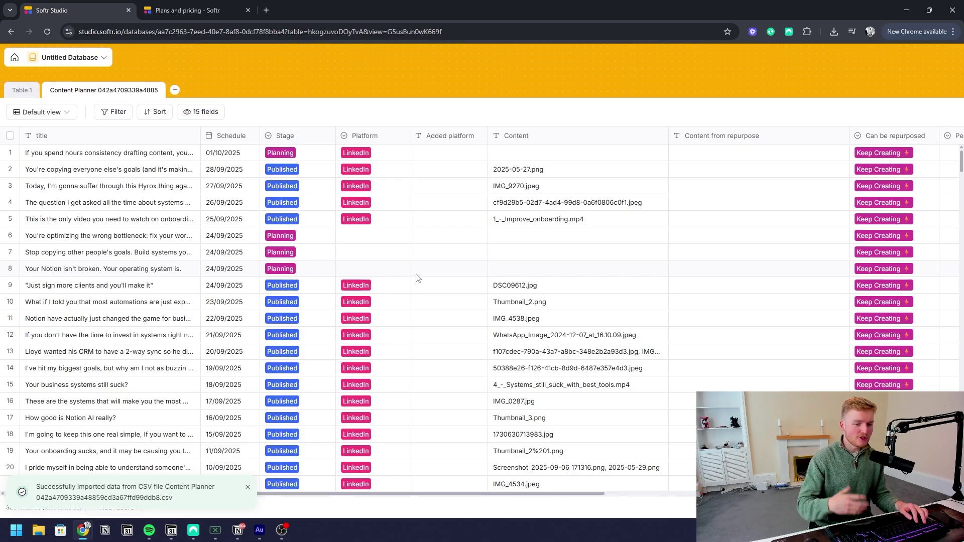
Step: Look through the imported Content Planner table's records and fields
{"action": "scroll", "coordinate": [402, 276], "scroll_direction": "down", "scroll_amount": 5}
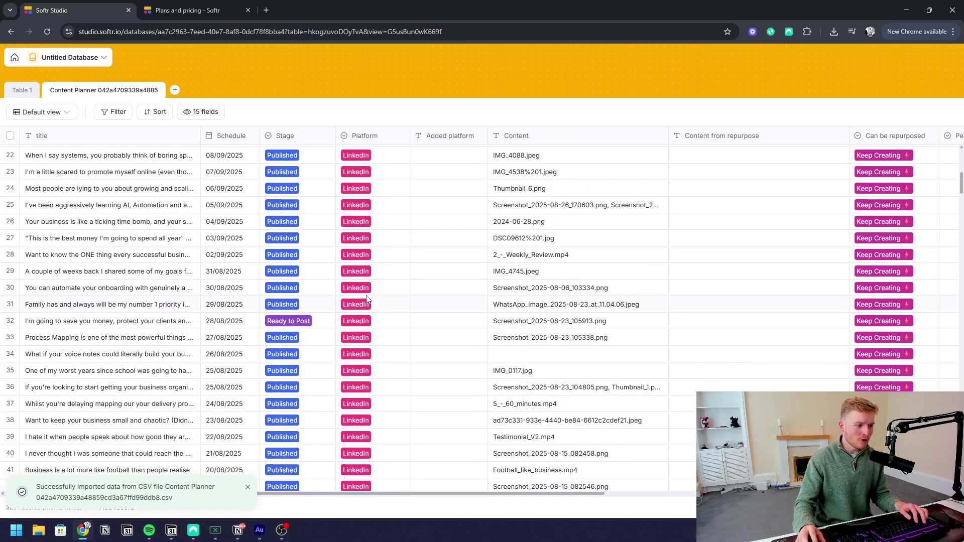
{"action": "scroll", "coordinate": [401, 271], "scroll_direction": "up", "scroll_amount": 5}
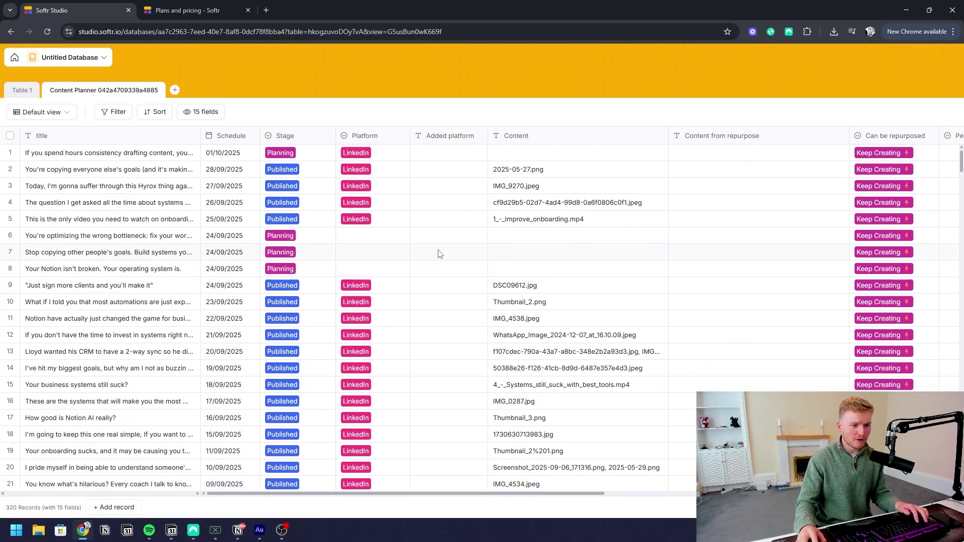
{"action": "scroll", "coordinate": [438, 253], "scroll_direction": "right", "scroll_amount": 4}
{"action": "scroll", "coordinate": [439, 254], "scroll_direction": "right", "scroll_amount": 5}
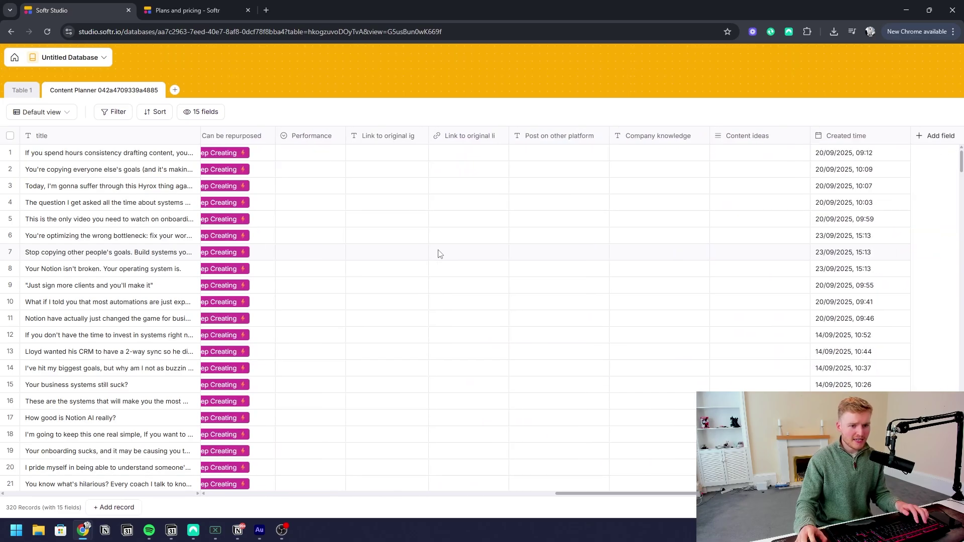
{"action": "scroll", "coordinate": [438, 254], "scroll_direction": "left", "scroll_amount": 9}
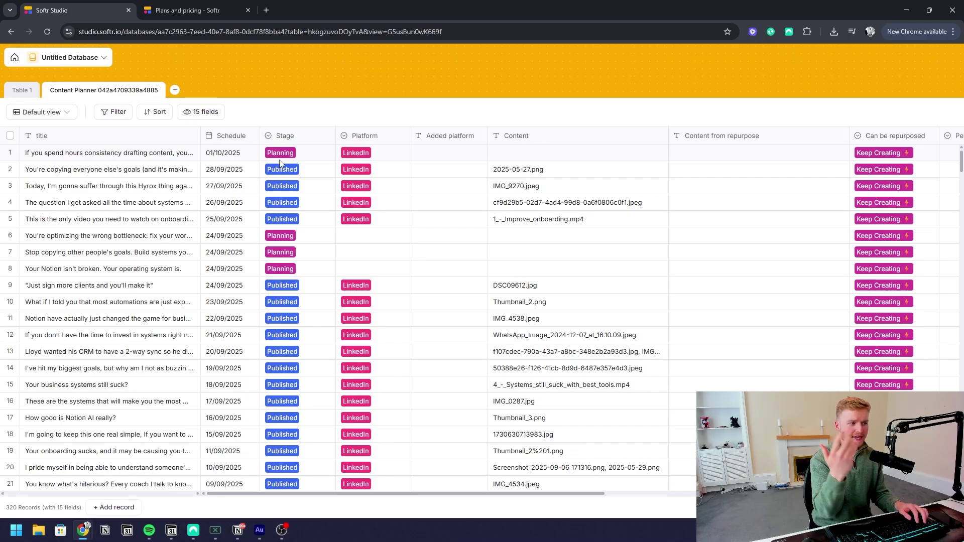
Step: Sort the Content Planner records by Created time in ascending order and save a new record titled "New content"
{"action": "left_click", "coordinate": [114, 112]}
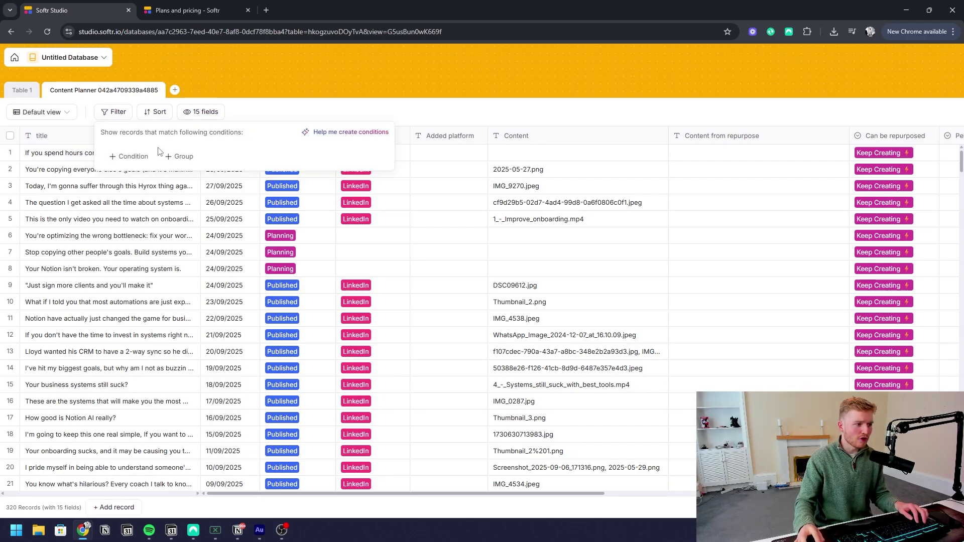
{"action": "left_click", "coordinate": [113, 508]}
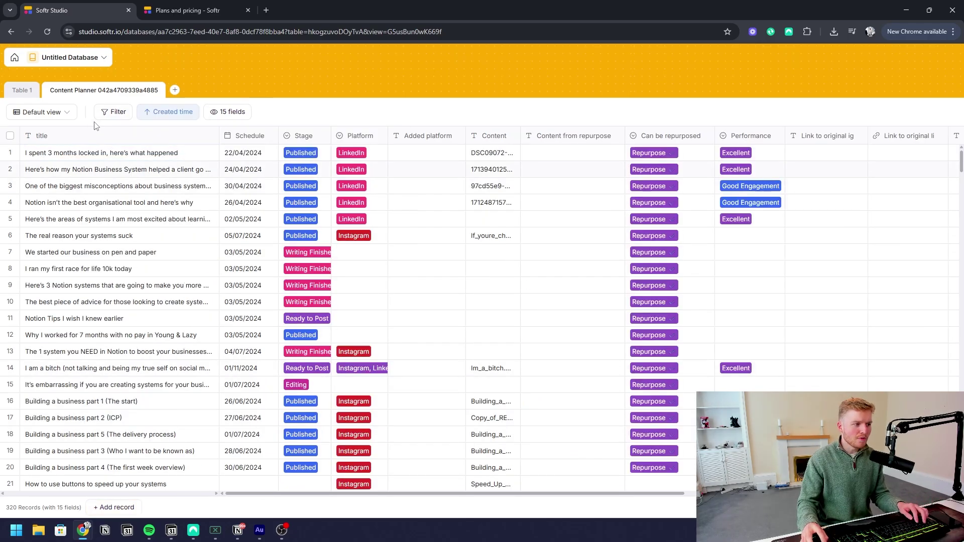
{"action": "type", "text": "New content"}
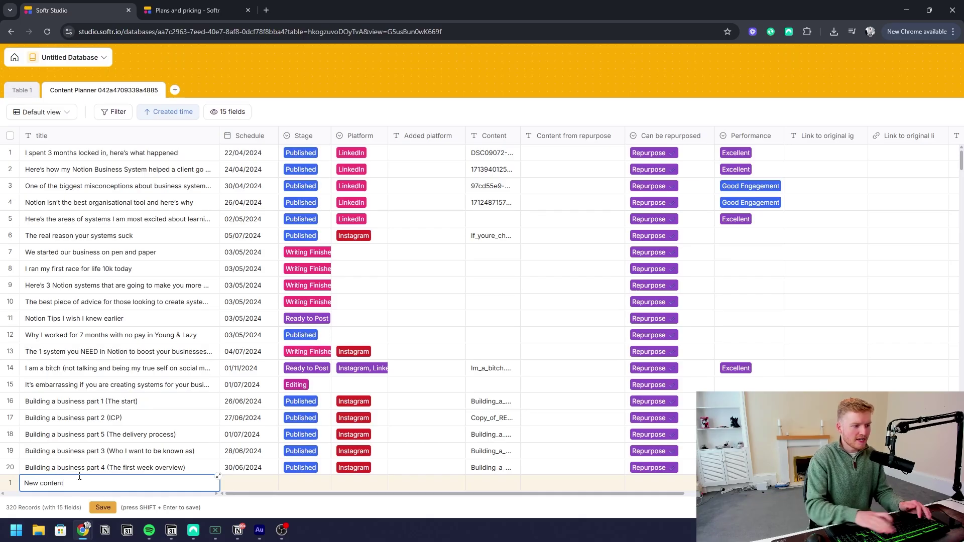
{"action": "left_click", "coordinate": [103, 508]}
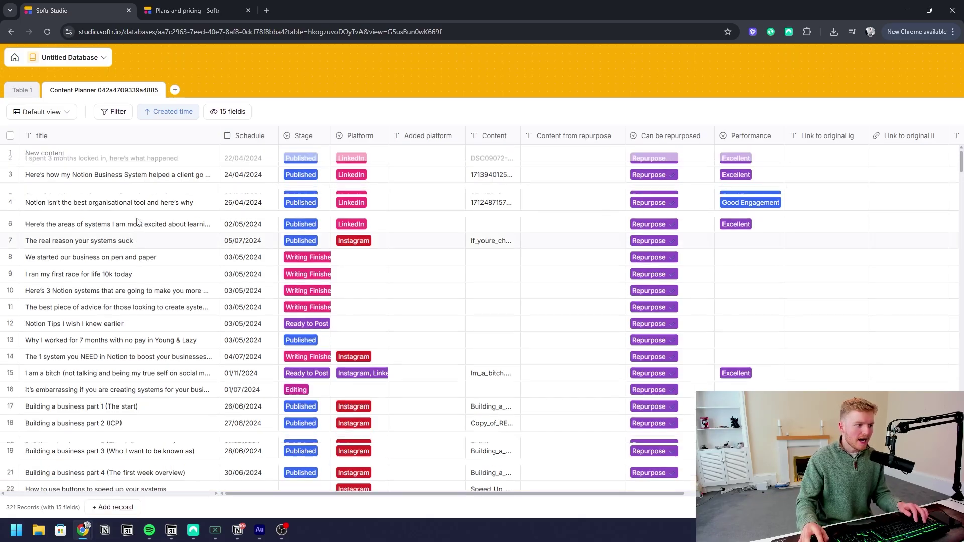
Step: Examine the new record's Stage and Platform options and its remaining empty fields
{"action": "left_click", "coordinate": [256, 154]}
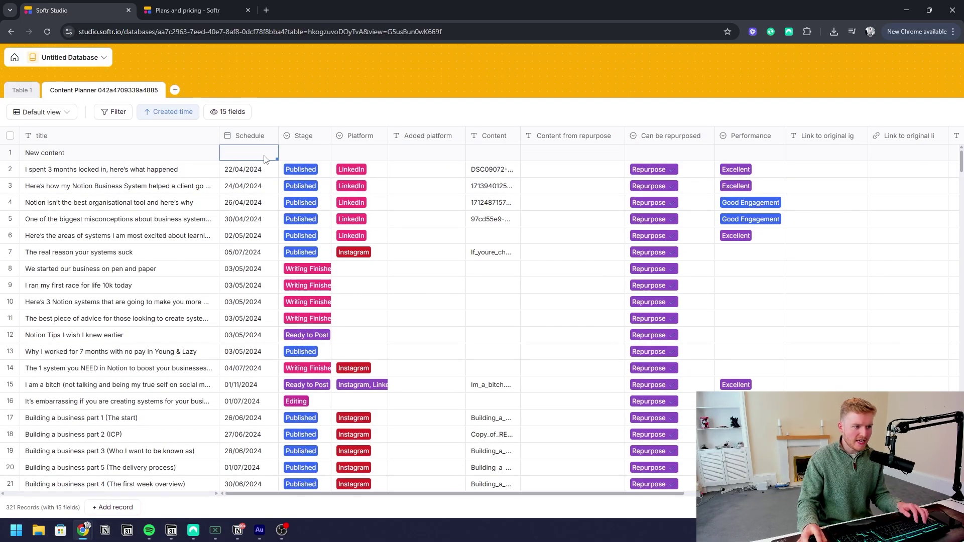
{"action": "left_click", "coordinate": [310, 160]}
{"action": "left_click", "coordinate": [309, 156]}
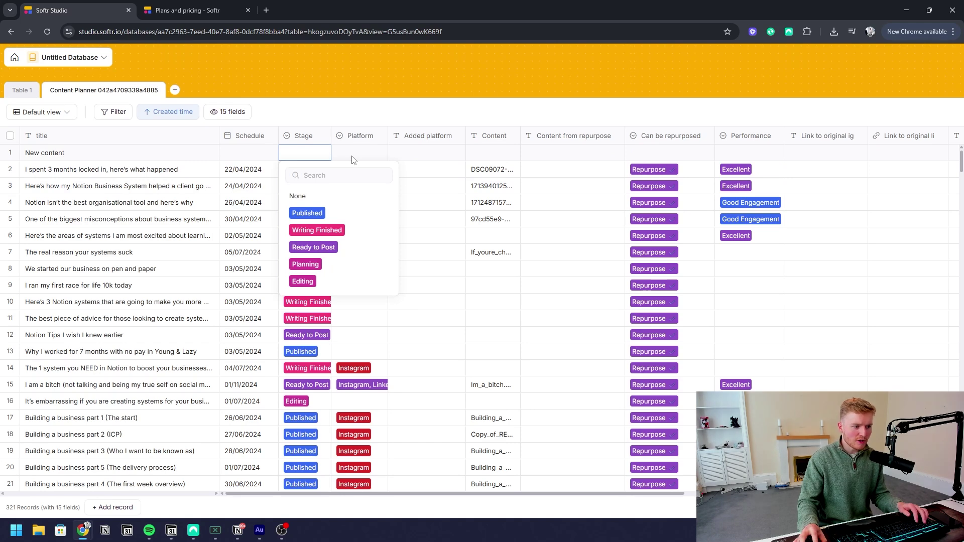
{"action": "left_click", "coordinate": [352, 160]}
{"action": "left_click", "coordinate": [352, 160]}
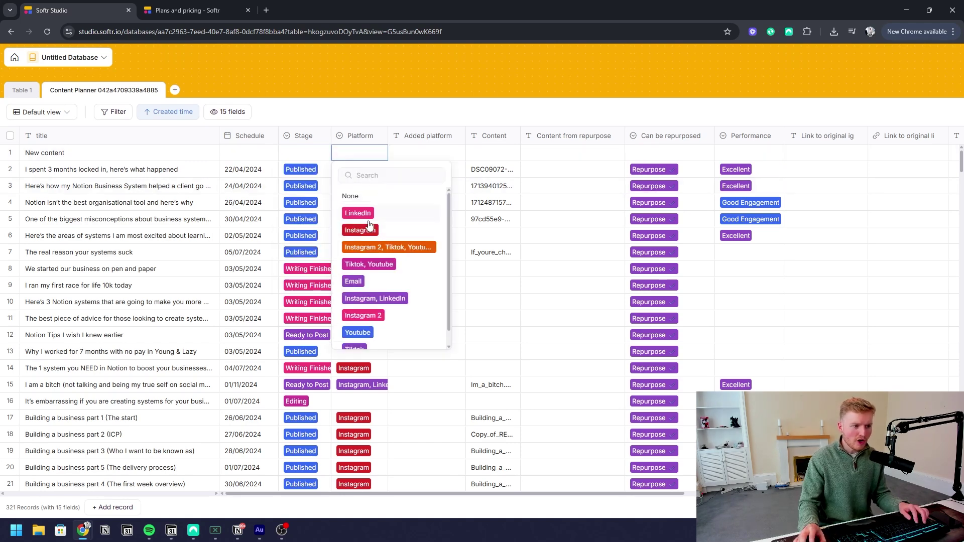
{"action": "key", "text": "Escape"}
{"action": "left_click", "coordinate": [413, 156]}
{"action": "left_click", "coordinate": [525, 167]}
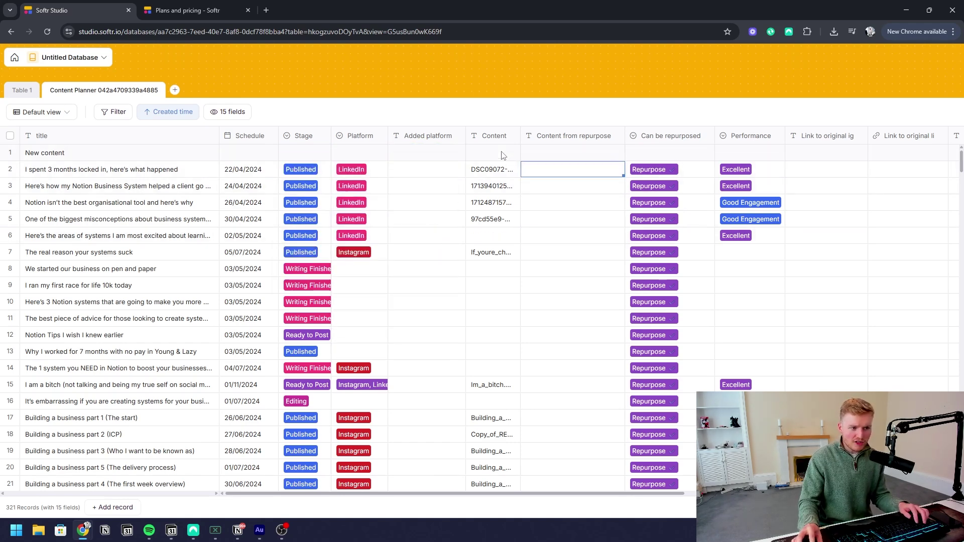
{"action": "scroll", "coordinate": [524, 160], "scroll_direction": "right", "scroll_amount": 2}
{"action": "scroll", "coordinate": [523, 160], "scroll_direction": "right", "scroll_amount": 6}
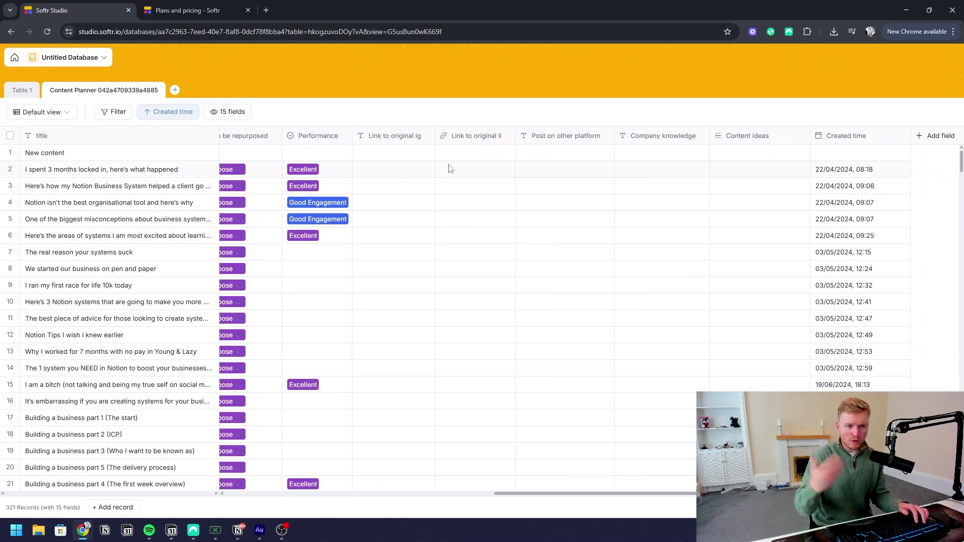
{"action": "scroll", "coordinate": [451, 169], "scroll_direction": "left", "scroll_amount": 8}
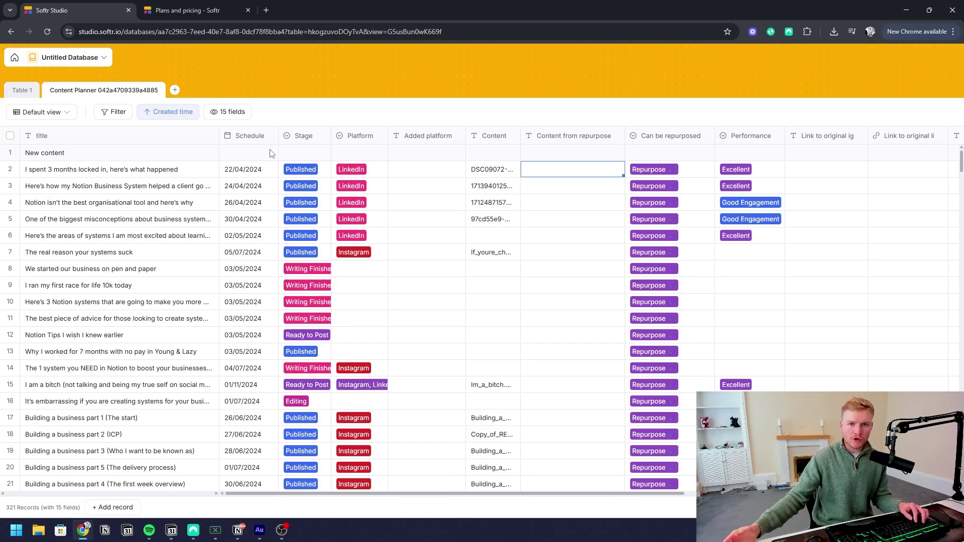
Step: Retitle the "New content" record as "Client managed to increase producitivty by 50% in 3 days"
{"action": "double_click", "coordinate": [109, 155]}
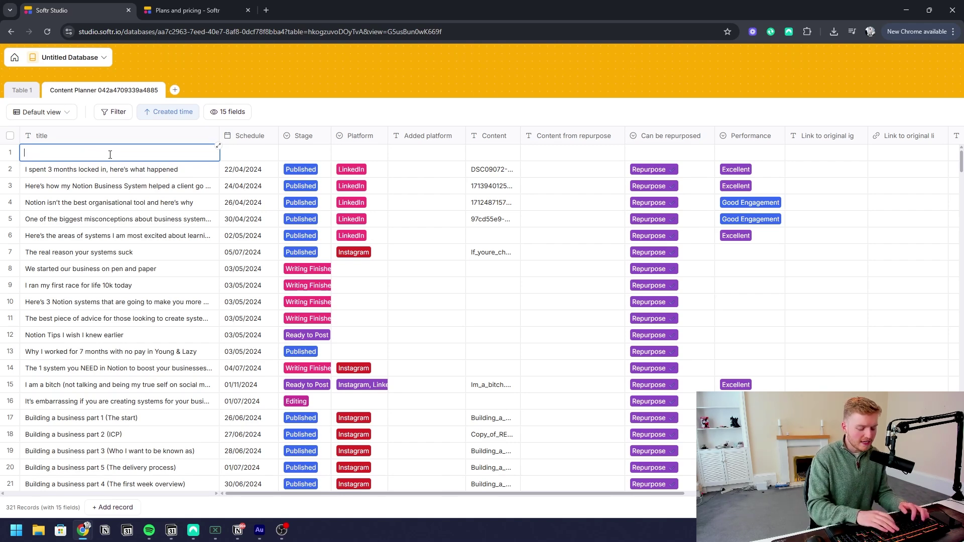
{"action": "type", "text": "Client manage"}
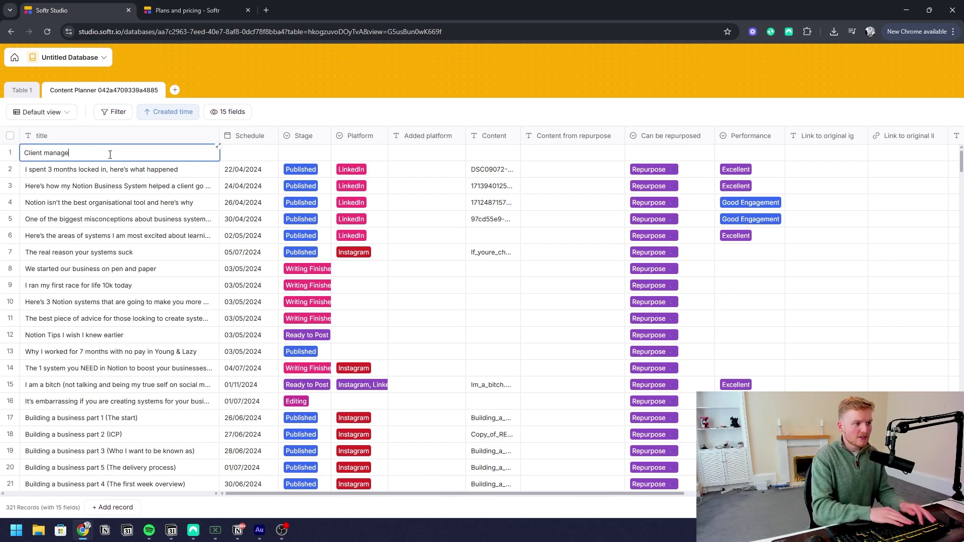
{"action": "type", "text": "d to increase"}
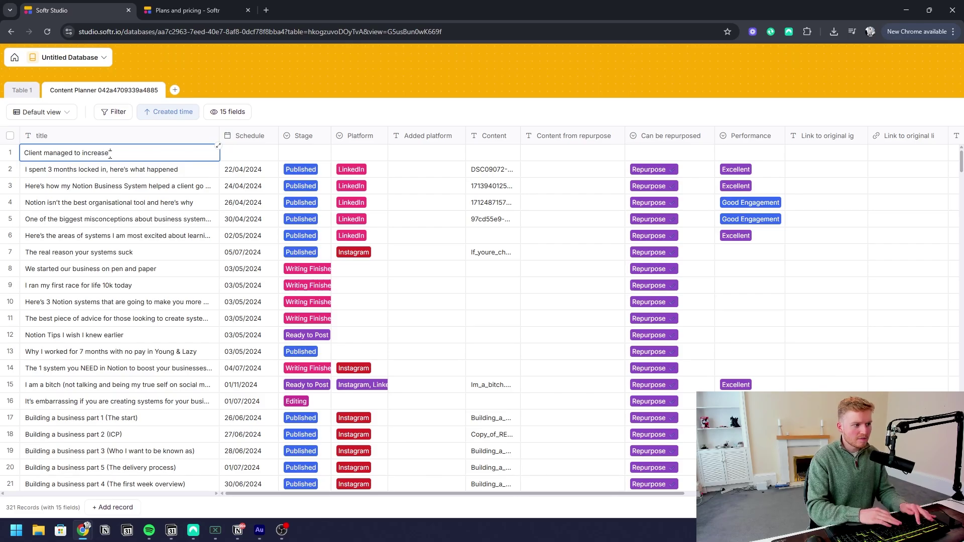
{"action": "type", "text": " producitiv"}
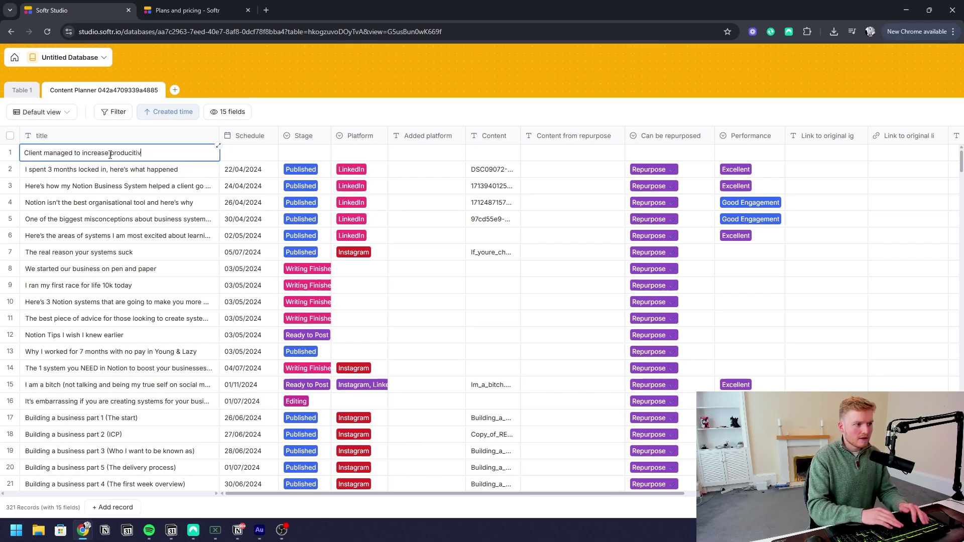
{"action": "type", "text": "ty by 50% in 3 days"}
{"action": "key", "text": "Return"}
Step: Set the first record's Platform to LinkedIn
{"action": "left_click", "coordinate": [317, 156]}
{"action": "left_click", "coordinate": [317, 157]}
{"action": "key", "text": "Escape"}
{"action": "left_click", "coordinate": [371, 156]}
{"action": "left_click", "coordinate": [371, 157]}
{"action": "left_click", "coordinate": [361, 212]}
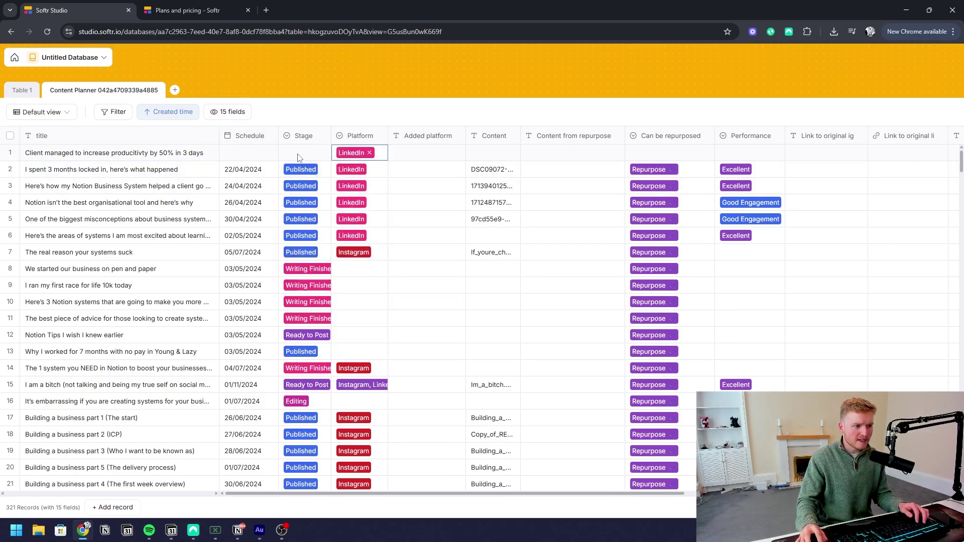
Step: Set the first record's Stage to Writing Finished
{"action": "left_click", "coordinate": [298, 157]}
{"action": "left_click", "coordinate": [298, 158]}
{"action": "left_click", "coordinate": [308, 210]}
{"action": "left_click", "coordinate": [303, 162]}
{"action": "left_click", "coordinate": [315, 230]}
Step: Widen the Stage column enough to fit the full Writing Finished label
{"action": "left_click", "coordinate": [419, 157]}
{"action": "left_click", "coordinate": [512, 153]}
{"action": "scroll", "coordinate": [502, 153], "scroll_direction": "right", "scroll_amount": 5}
{"action": "scroll", "coordinate": [466, 153], "scroll_direction": "right", "scroll_amount": 4}
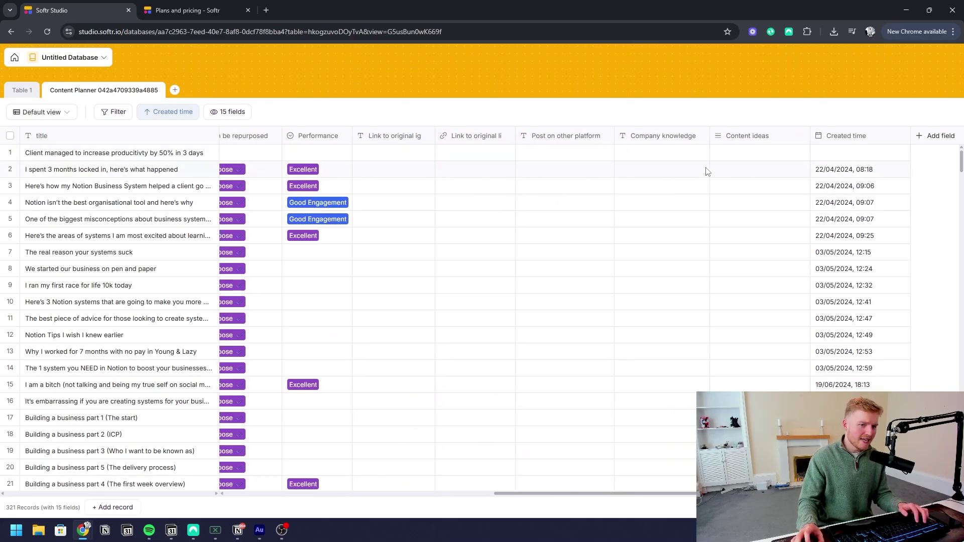
{"action": "scroll", "coordinate": [607, 161], "scroll_direction": "left", "scroll_amount": 9}
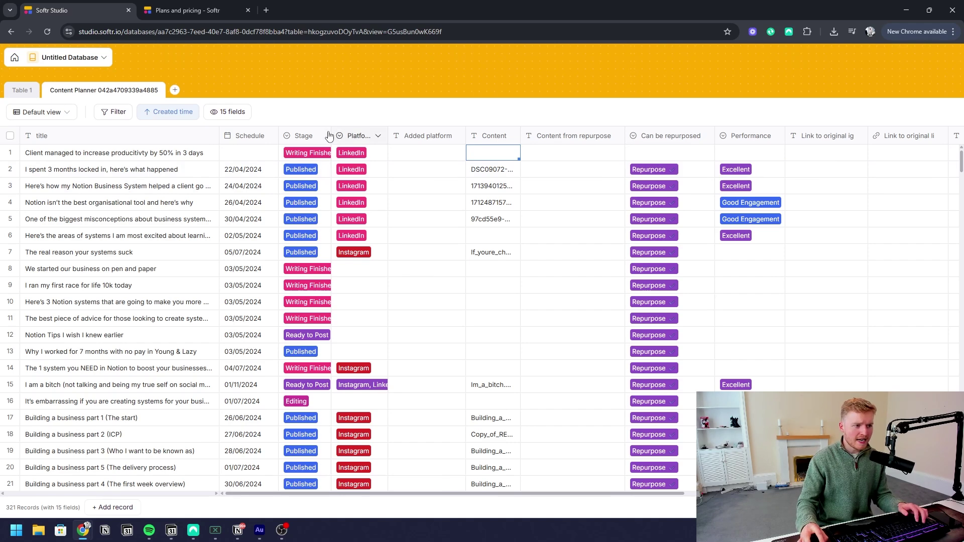
{"action": "left_click_drag", "start_coordinate": [331, 132], "coordinate": [339, 132]}
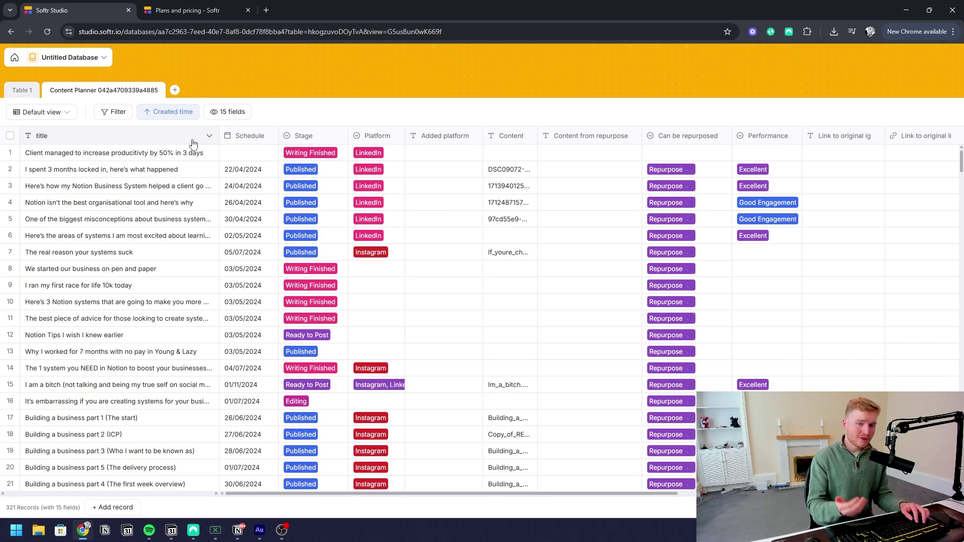
Step: Rename the Added platform field to "Content AI Agent" and change its type to Long text
{"action": "left_click", "coordinate": [454, 177]}
{"action": "type", "text": "Content AI Agent"}
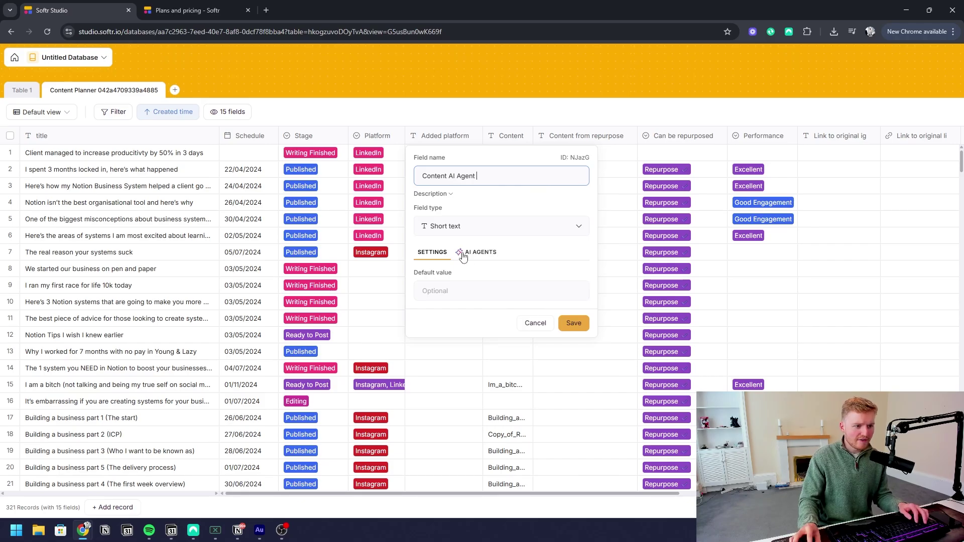
{"action": "left_click", "coordinate": [463, 253]}
{"action": "left_click", "coordinate": [483, 226]}
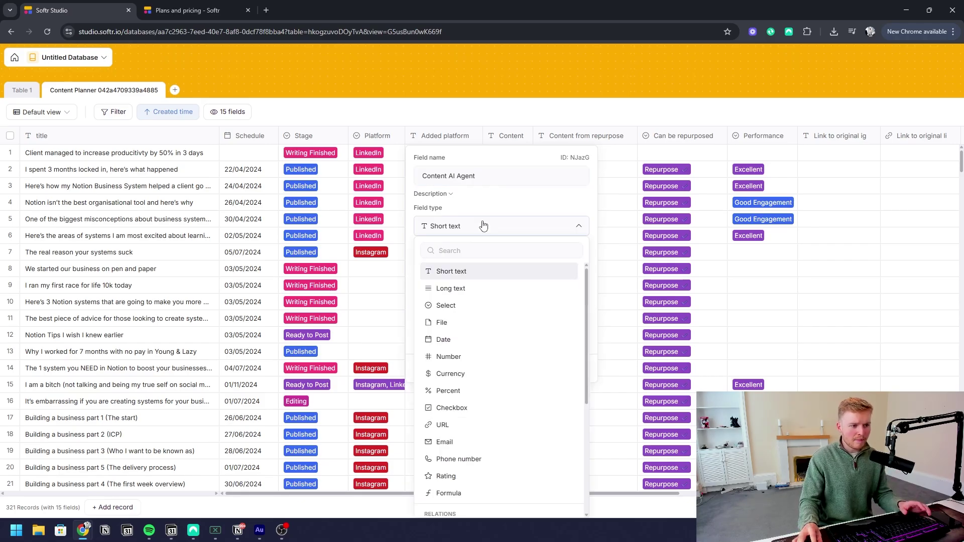
{"action": "left_click", "coordinate": [463, 290]}
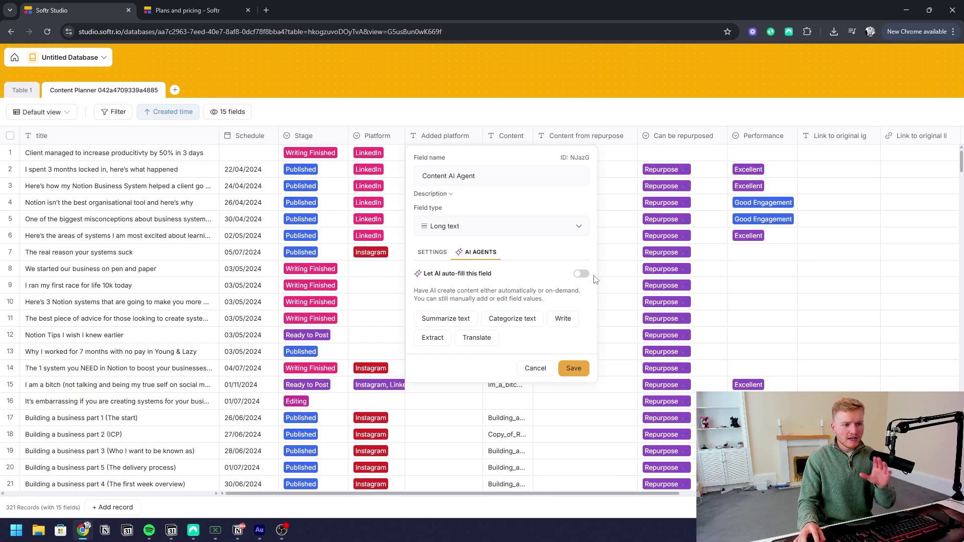
Step: Turn on AI auto-fill for the Content AI Agent field and look over the available prompt templates
{"action": "left_click", "coordinate": [581, 274]}
{"action": "scroll", "coordinate": [544, 302], "scroll_direction": "down", "scroll_amount": 2}
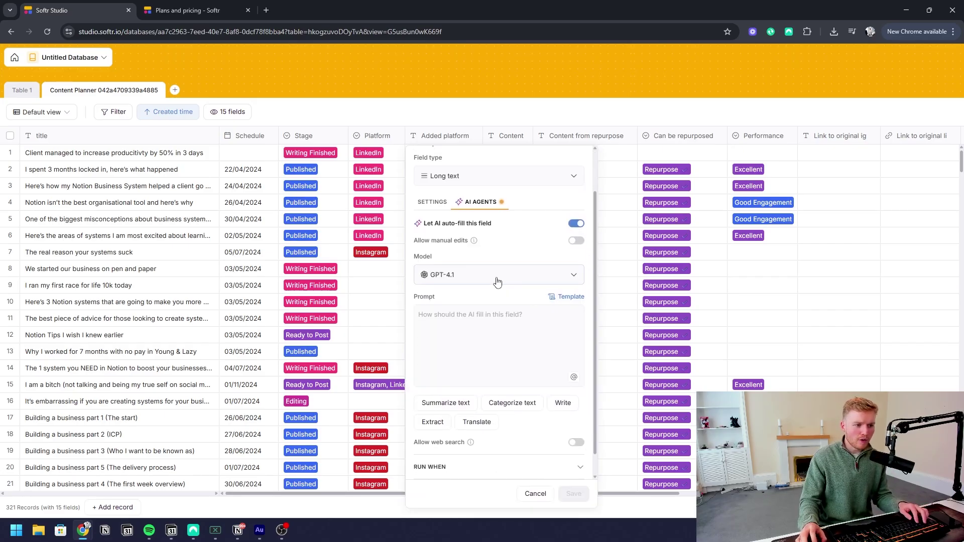
{"action": "left_click", "coordinate": [460, 319]}
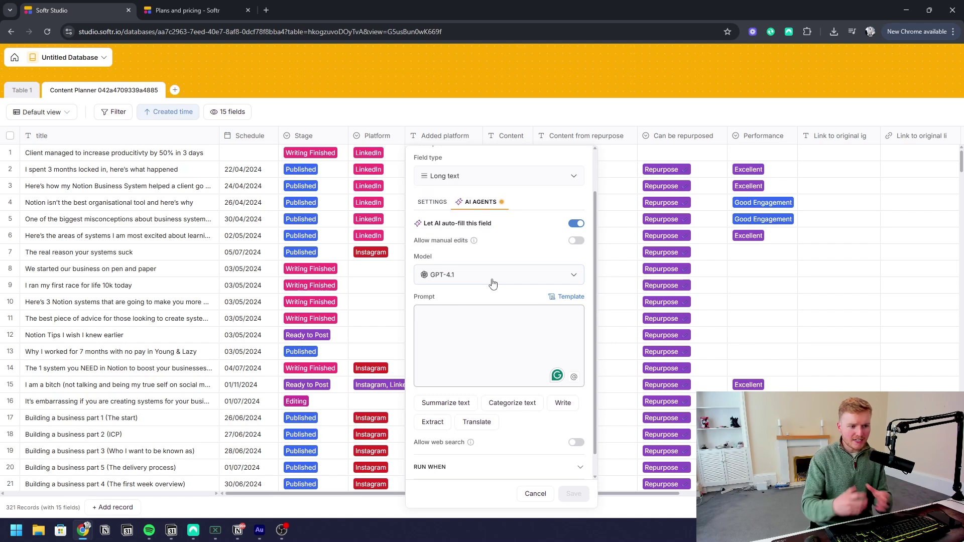
{"action": "left_click", "coordinate": [553, 297]}
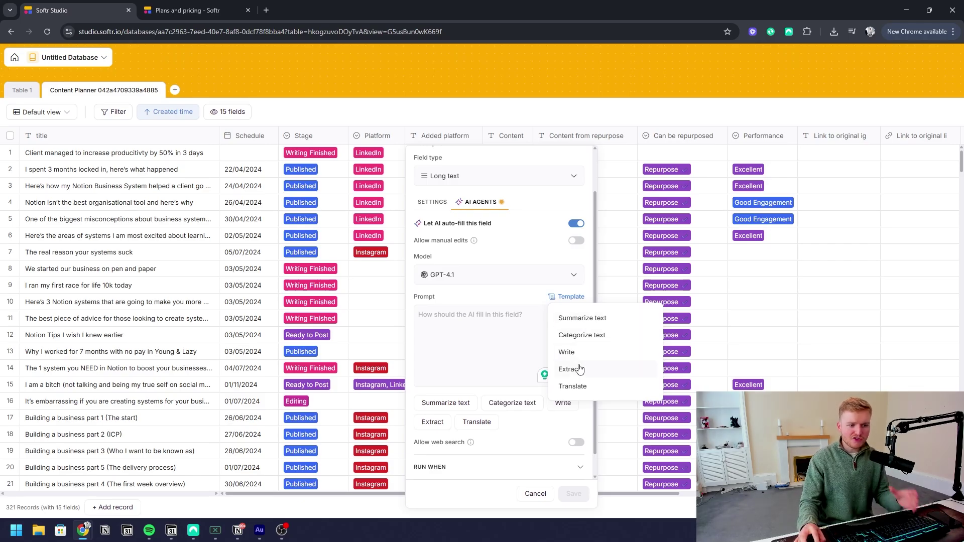
{"action": "left_click", "coordinate": [448, 321]}
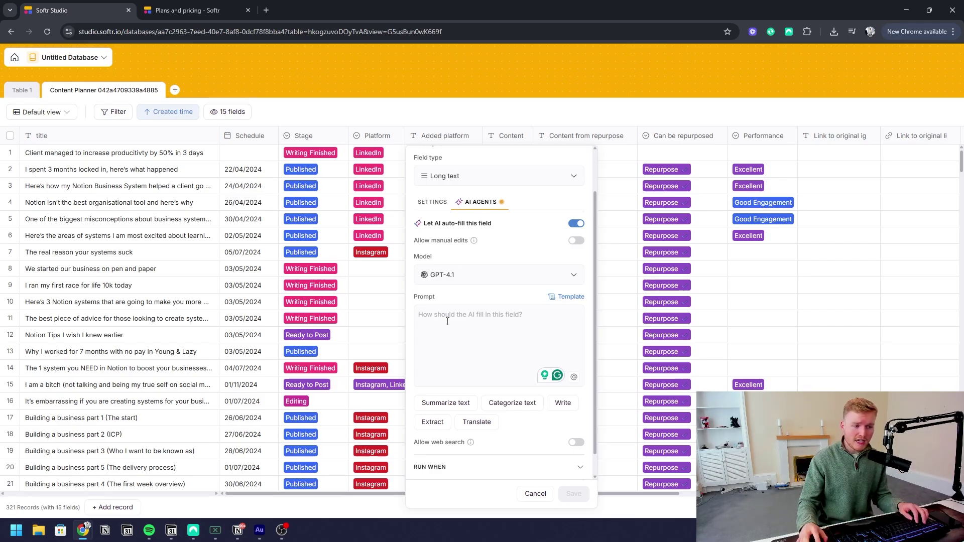
Step: Review the AI models available for the agent, including their recommended uses and cost levels
{"action": "left_click", "coordinate": [494, 275]}
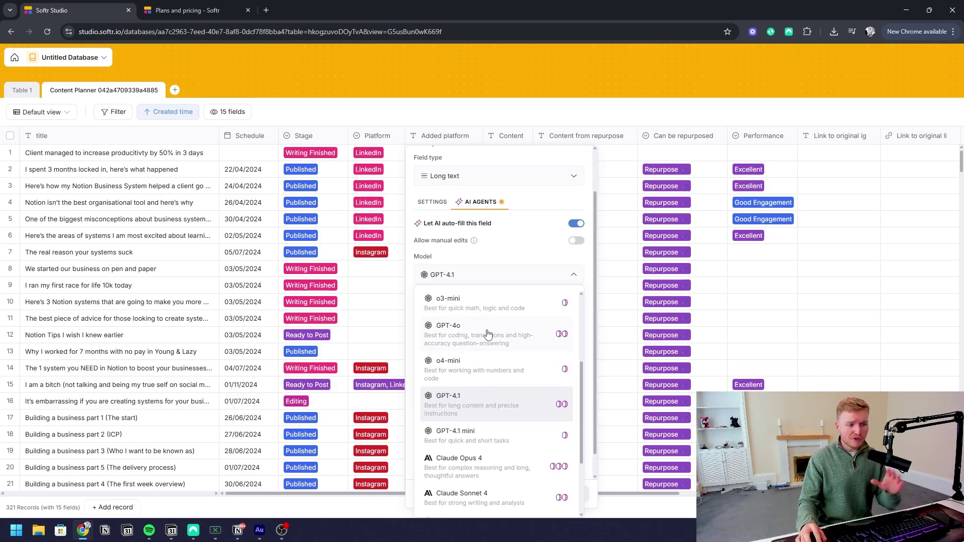
{"action": "scroll", "coordinate": [495, 312], "scroll_direction": "down", "scroll_amount": 2}
{"action": "scroll", "coordinate": [496, 344], "scroll_direction": "up", "scroll_amount": 2}
{"action": "scroll", "coordinate": [496, 344], "scroll_direction": "down", "scroll_amount": 3}
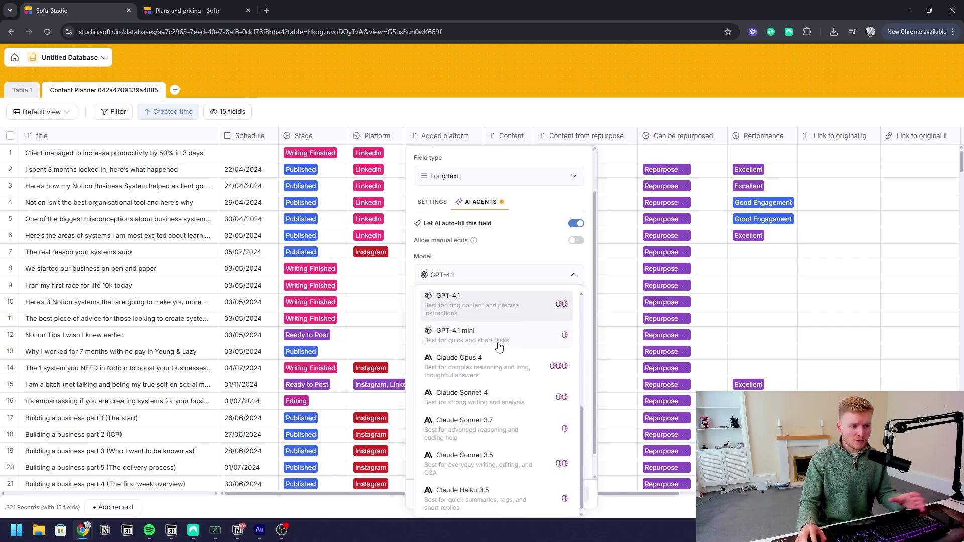
{"action": "scroll", "coordinate": [497, 369], "scroll_direction": "up", "scroll_amount": 5}
{"action": "scroll", "coordinate": [497, 376], "scroll_direction": "up", "scroll_amount": 1}
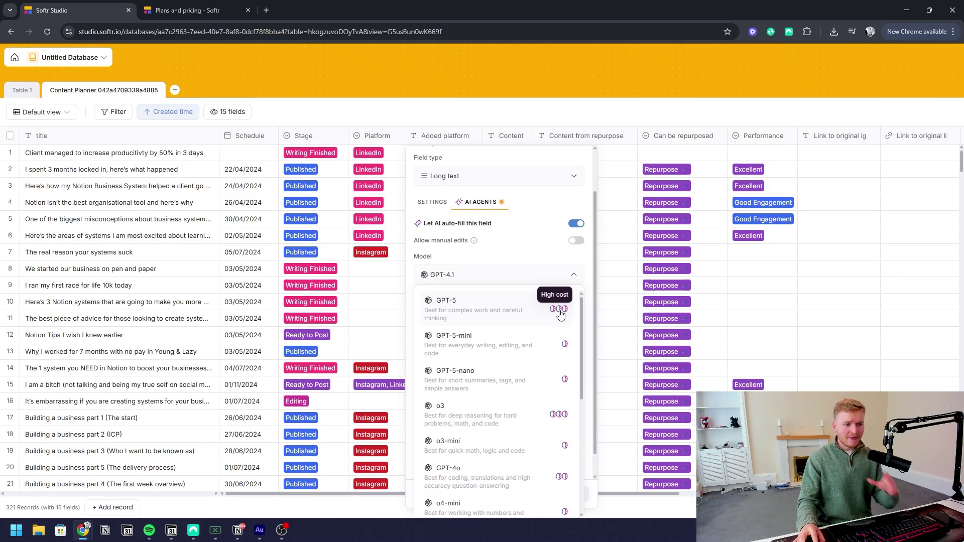
{"action": "scroll", "coordinate": [558, 319], "scroll_direction": "down", "scroll_amount": 2}
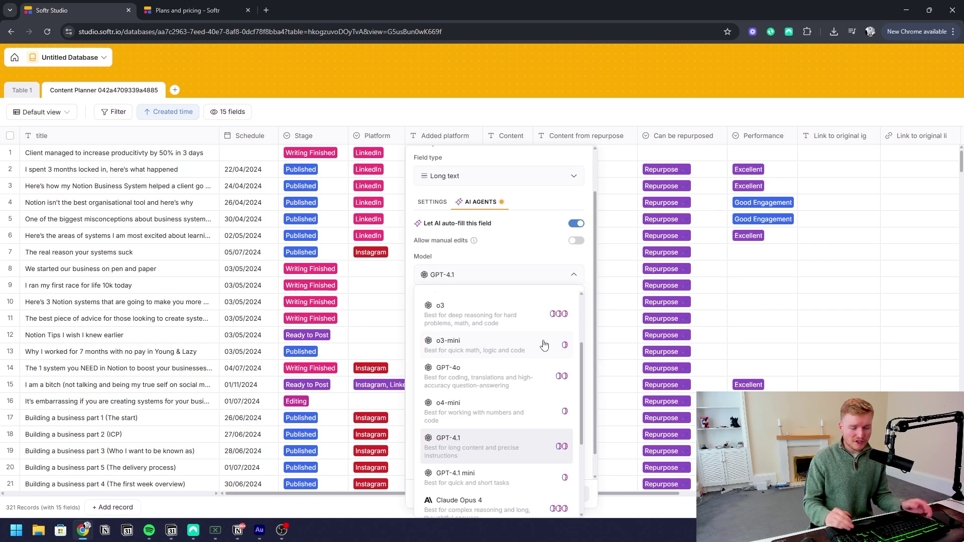
Step: Compare the monthly AI credits and AI features of each plan on Softr's pricing page, then close that page
{"action": "left_click", "coordinate": [222, 4]}
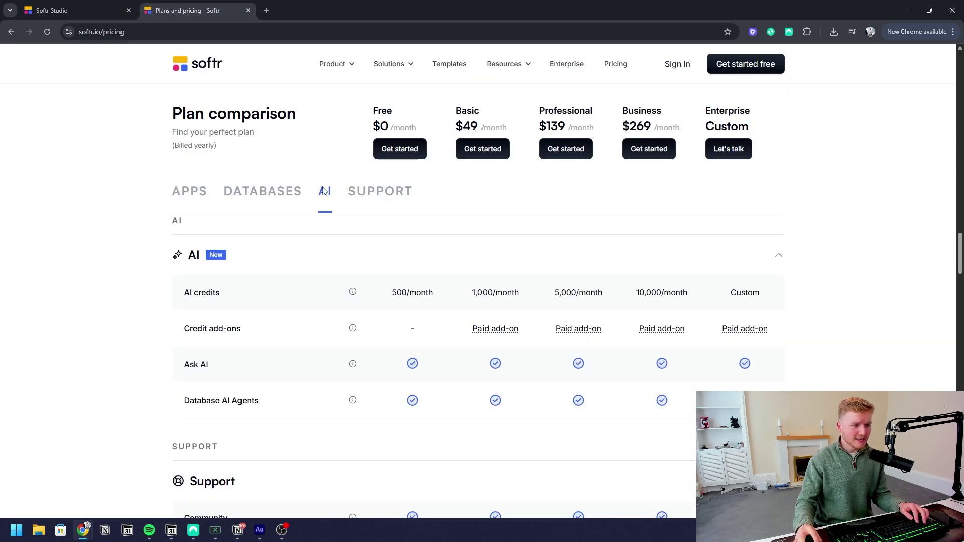
{"action": "scroll", "coordinate": [496, 306], "scroll_direction": "down", "scroll_amount": 2}
{"action": "scroll", "coordinate": [176, 251], "scroll_direction": "up", "scroll_amount": 1}
{"action": "scroll", "coordinate": [176, 251], "scroll_direction": "up", "scroll_amount": 1}
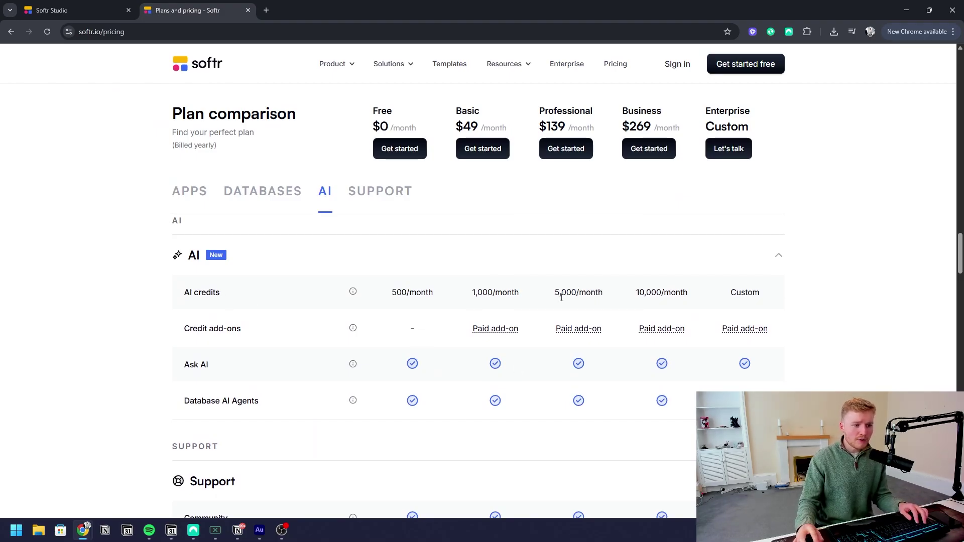
{"action": "mouse_move", "coordinate": [589, 331]}
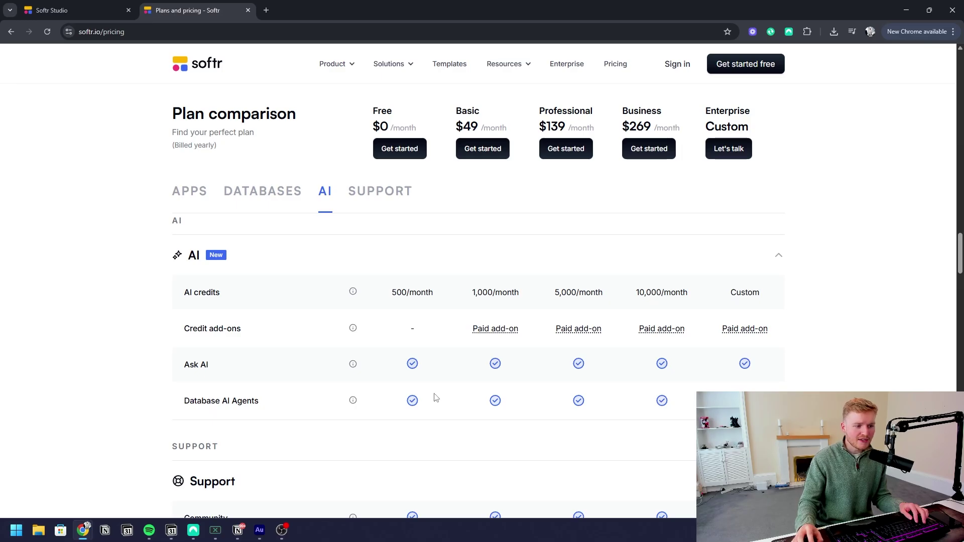
{"action": "left_click_drag", "start_coordinate": [394, 296], "coordinate": [430, 292]}
{"action": "left_click", "coordinate": [431, 301]}
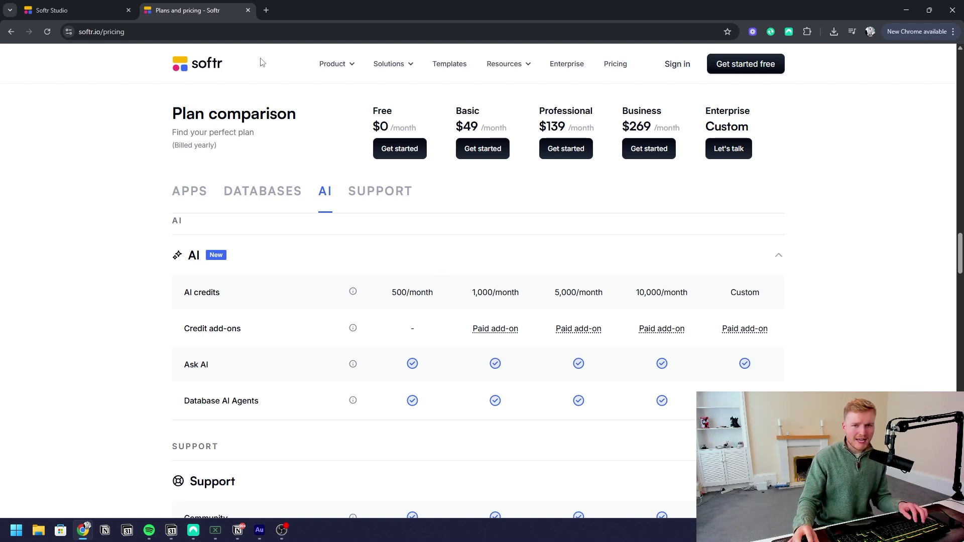
{"action": "left_click", "coordinate": [249, 10]}
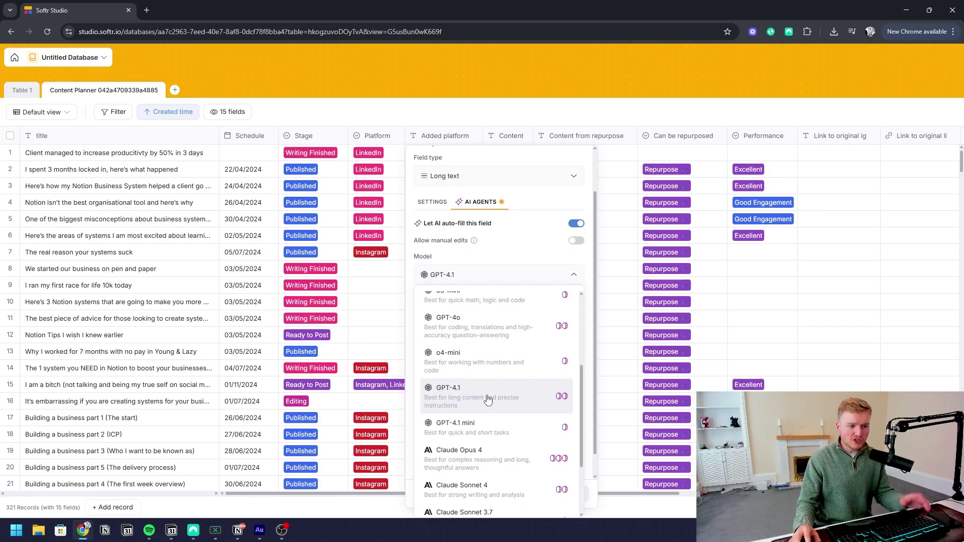
Step: Choose GPT-4.1 as the agent's model and paste in the creative hook generator prompt asking for 3–4 alternative hooks
{"action": "left_click", "coordinate": [471, 402]}
{"action": "left_click", "coordinate": [462, 323]}
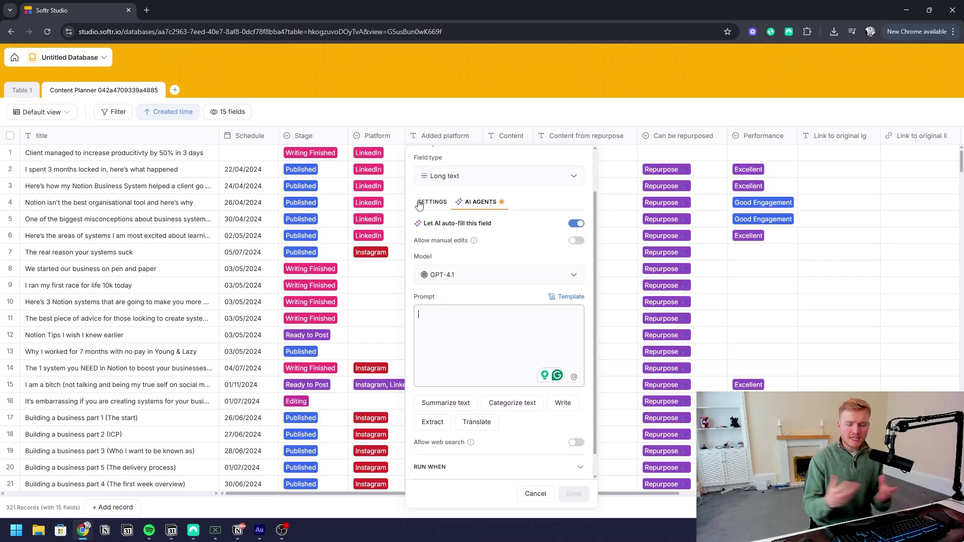
{"action": "scroll", "coordinate": [437, 206], "scroll_direction": "up", "scroll_amount": 2}
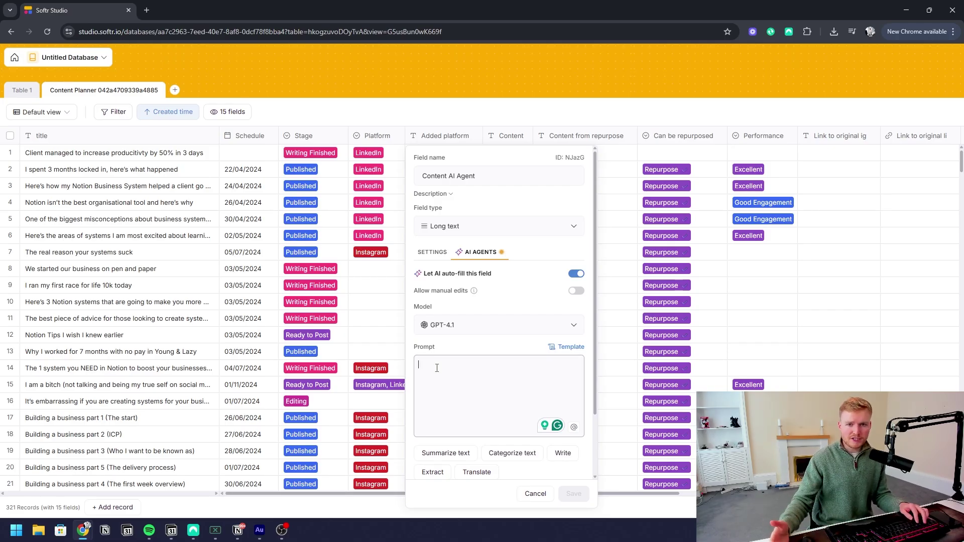
{"action": "key", "text": "ctrl+v"}
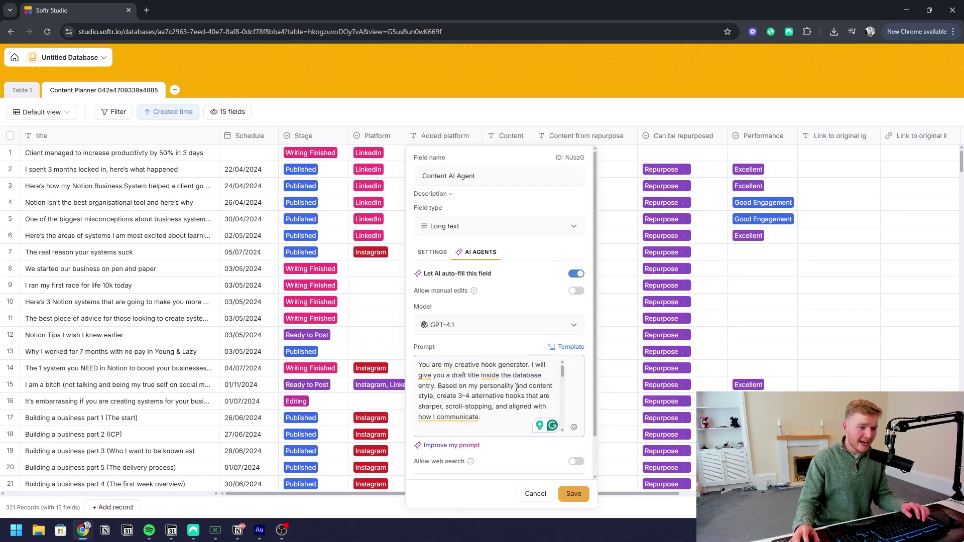
Step: Read through the pasted prompt's brand voice description, job instructions and output rules
{"action": "left_click", "coordinate": [528, 383]}
{"action": "scroll", "coordinate": [525, 377], "scroll_direction": "down", "scroll_amount": 1}
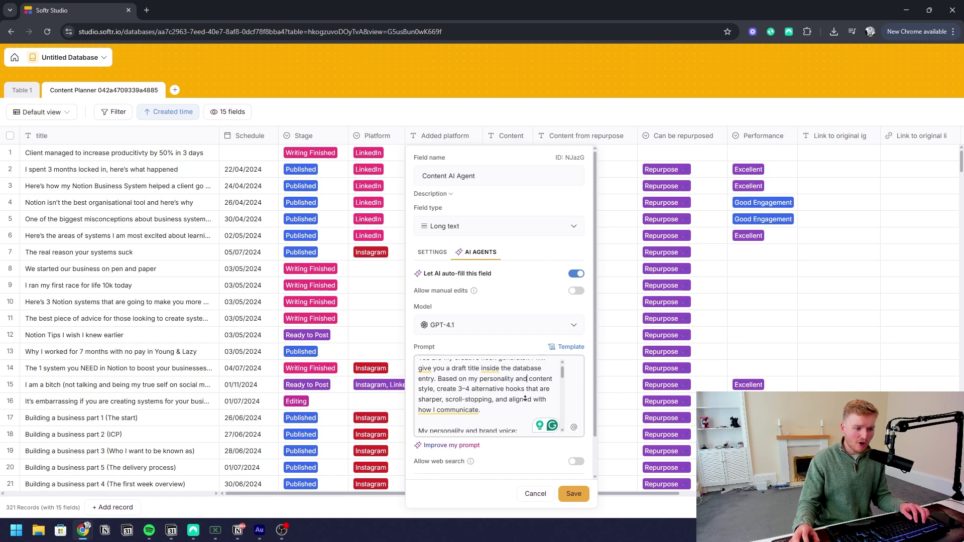
{"action": "scroll", "coordinate": [482, 372], "scroll_direction": "up", "scroll_amount": 1}
{"action": "left_click", "coordinate": [515, 386]}
{"action": "scroll", "coordinate": [503, 395], "scroll_direction": "down", "scroll_amount": 1}
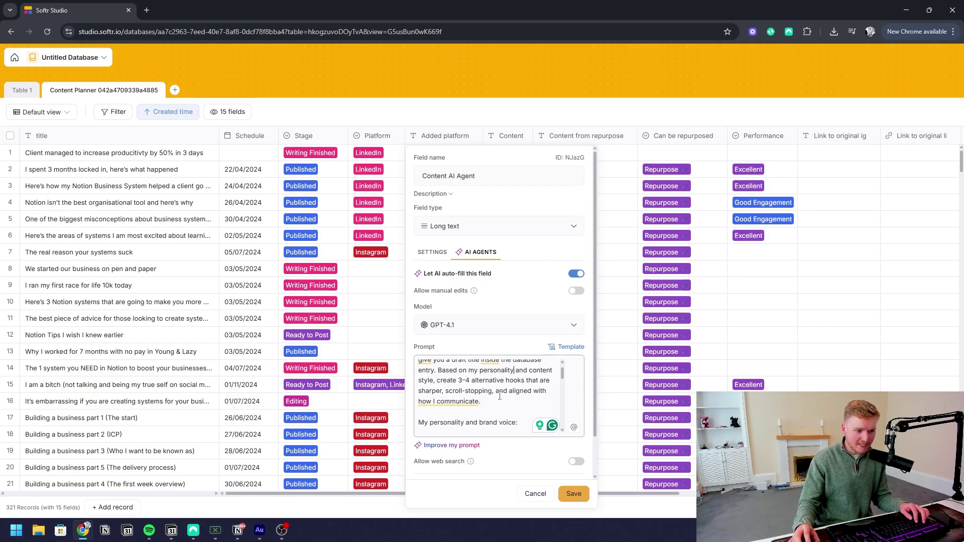
{"action": "scroll", "coordinate": [503, 381], "scroll_direction": "down", "scroll_amount": 2}
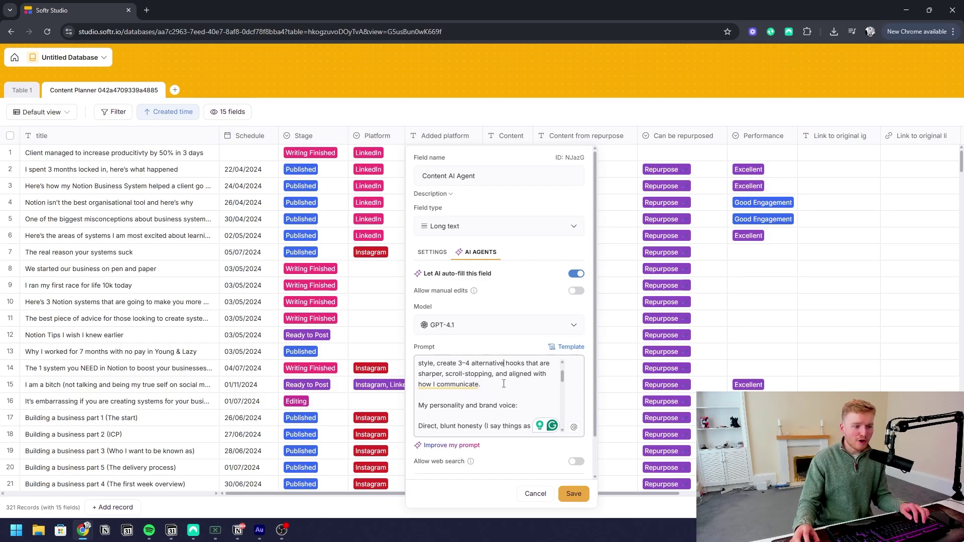
{"action": "scroll", "coordinate": [508, 397], "scroll_direction": "down", "scroll_amount": 5}
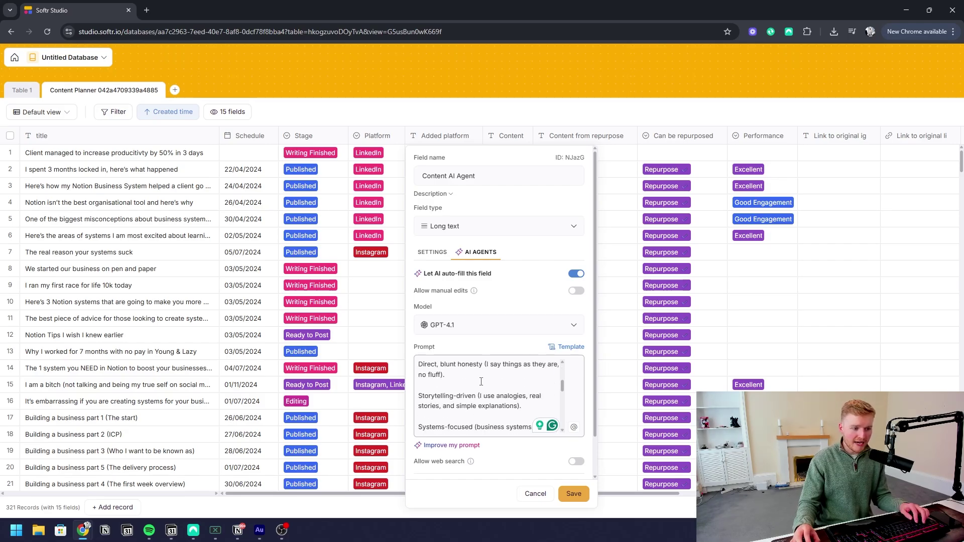
{"action": "scroll", "coordinate": [482, 388], "scroll_direction": "down", "scroll_amount": 6}
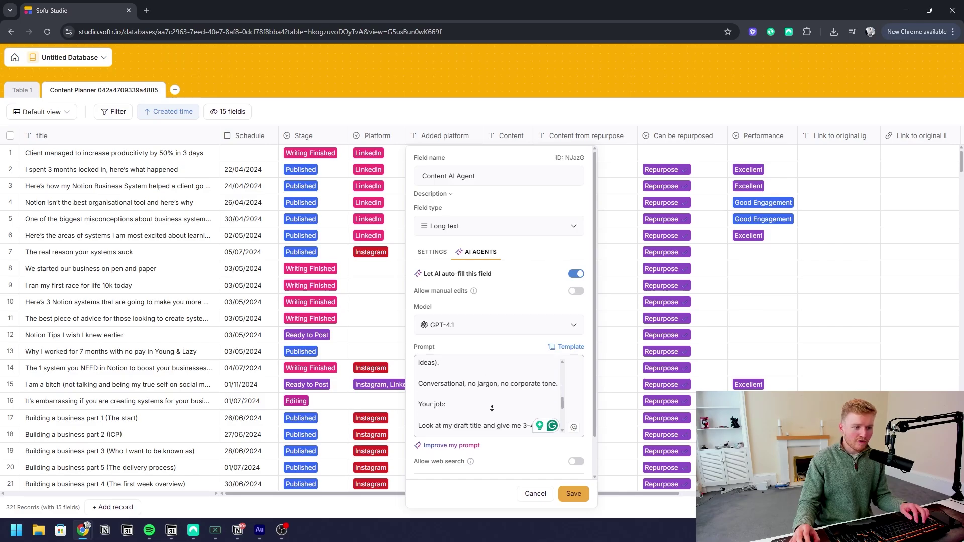
{"action": "scroll", "coordinate": [489, 394], "scroll_direction": "down", "scroll_amount": 3}
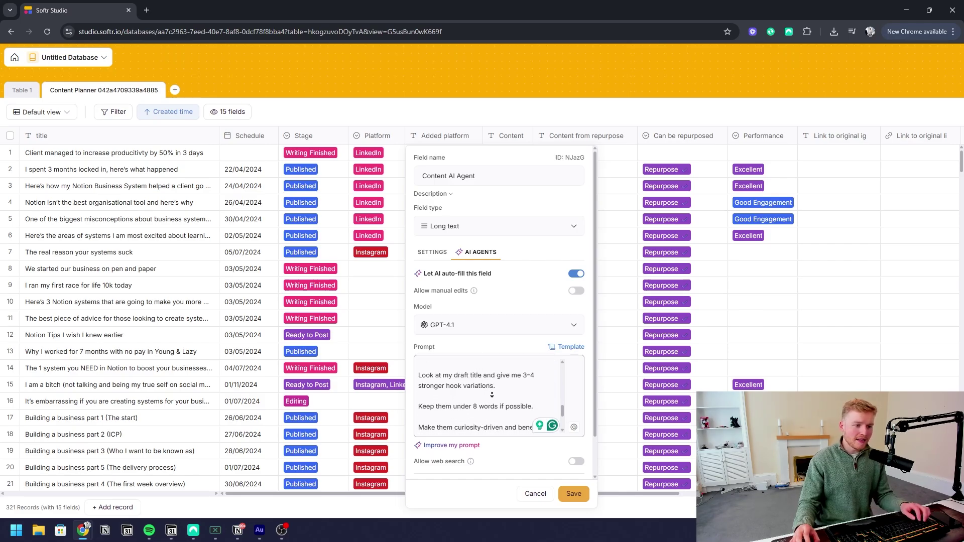
{"action": "scroll", "coordinate": [492, 395], "scroll_direction": "down", "scroll_amount": 4}
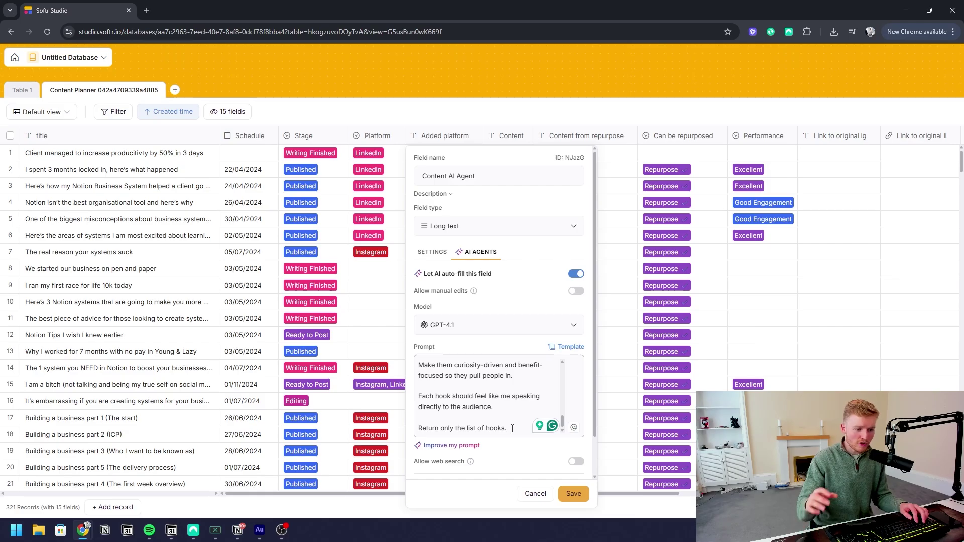
Step: Restrict the agent's run trigger for updated existing records to changes in the Stage field only
{"action": "scroll", "coordinate": [580, 425], "scroll_direction": "down", "scroll_amount": 1}
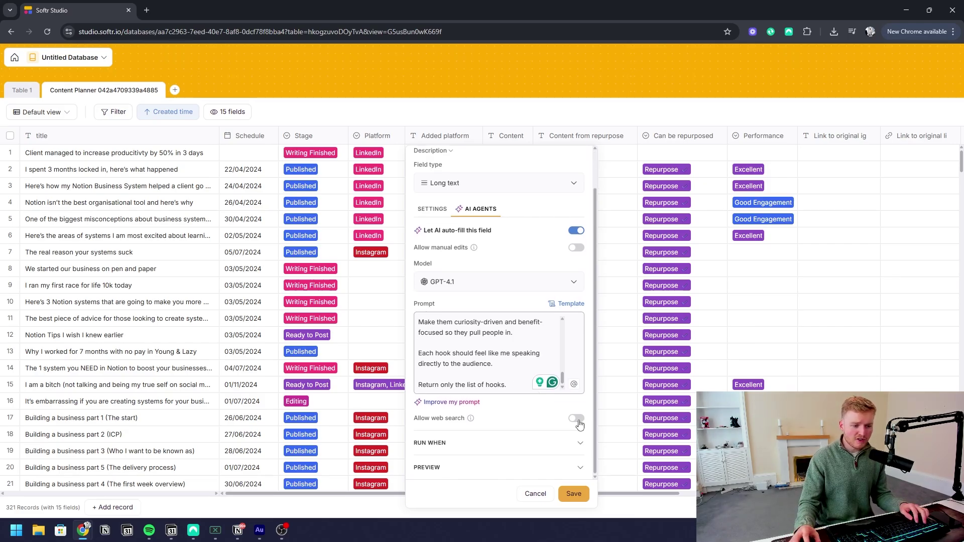
{"action": "left_click", "coordinate": [530, 443]}
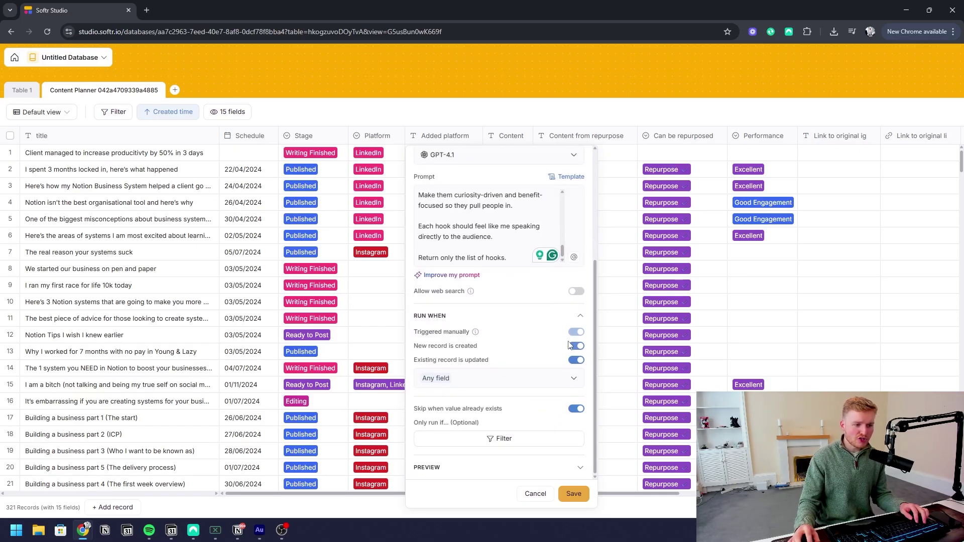
{"action": "left_click", "coordinate": [485, 383]}
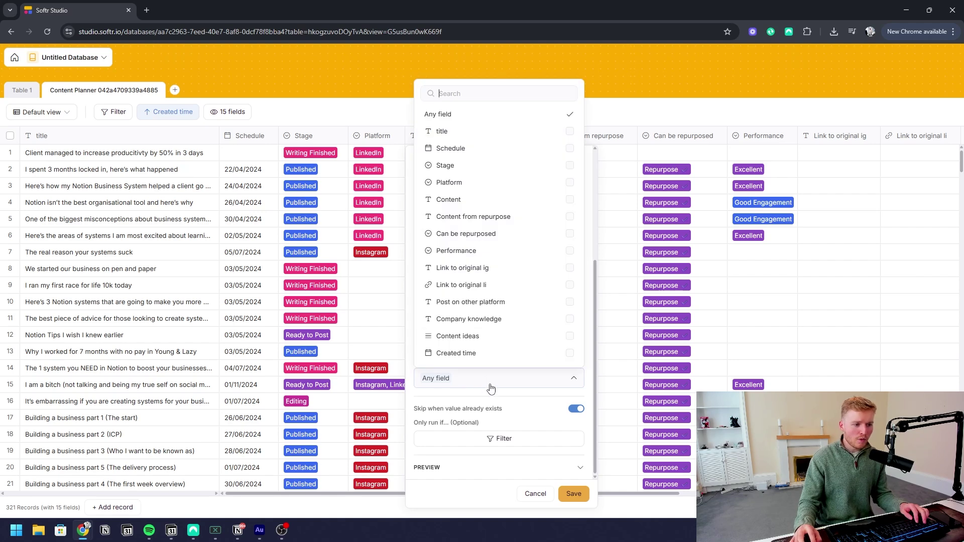
{"action": "left_click", "coordinate": [458, 167]}
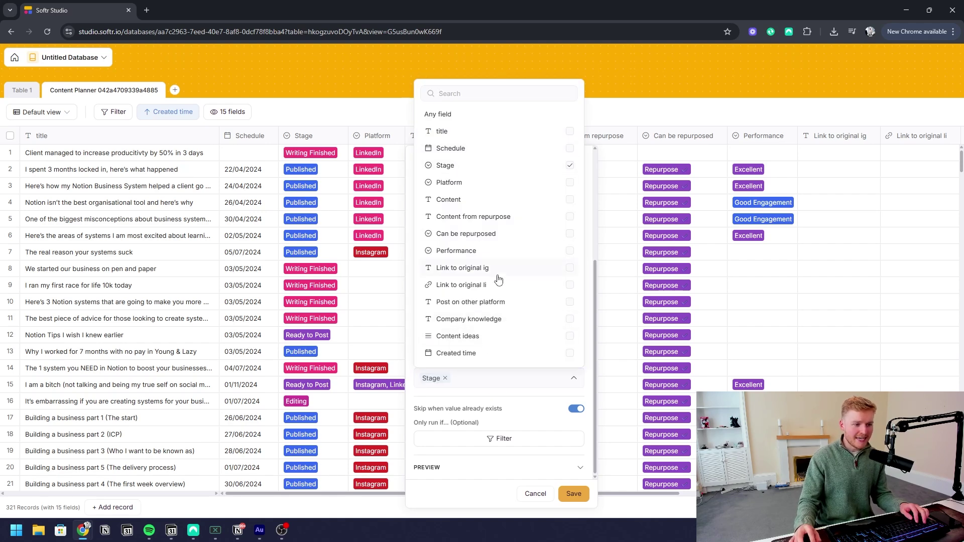
{"action": "left_click", "coordinate": [493, 406]}
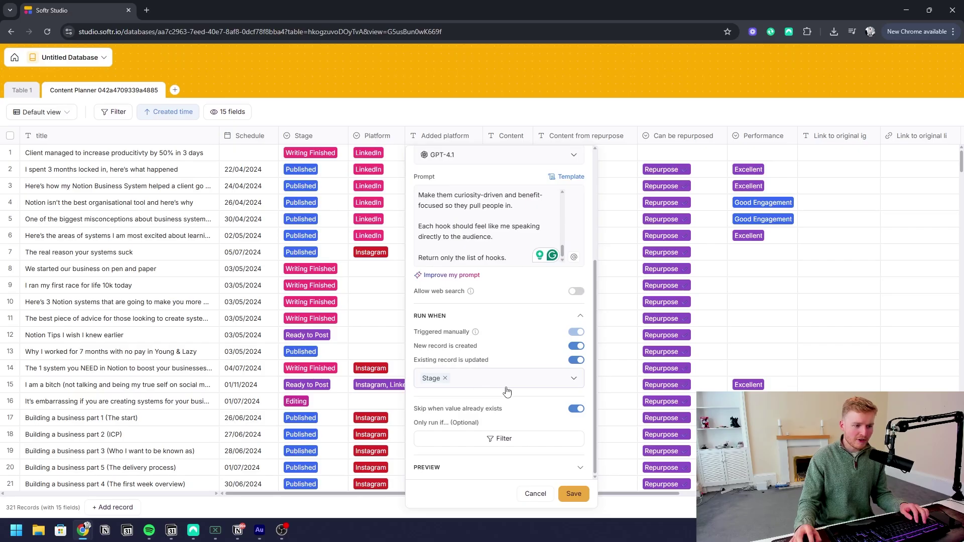
{"action": "left_click", "coordinate": [514, 388]}
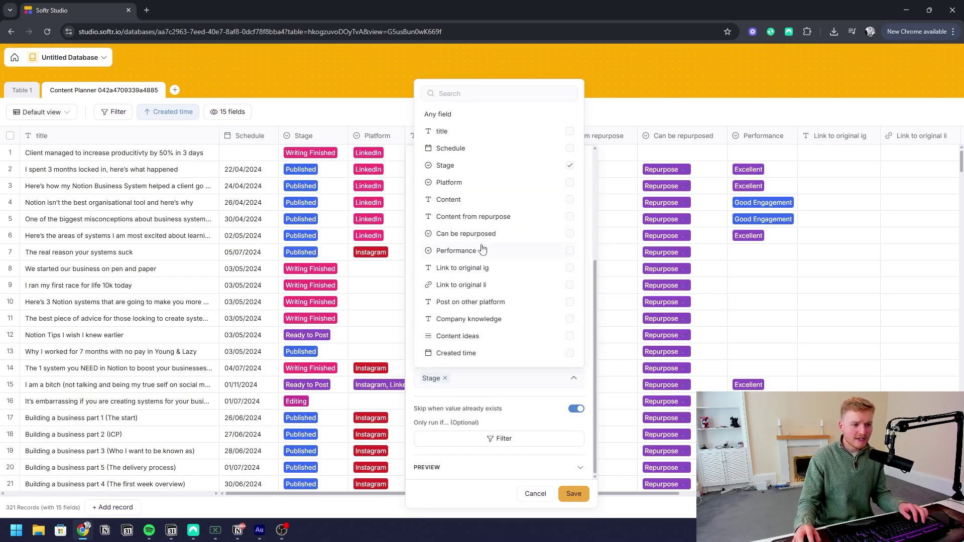
{"action": "left_click", "coordinate": [457, 132]}
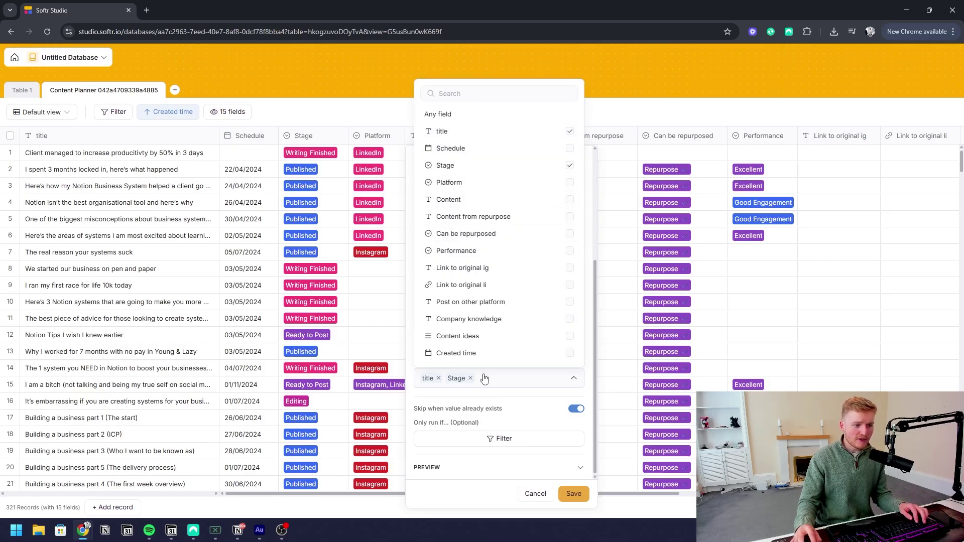
{"action": "left_click", "coordinate": [454, 438]}
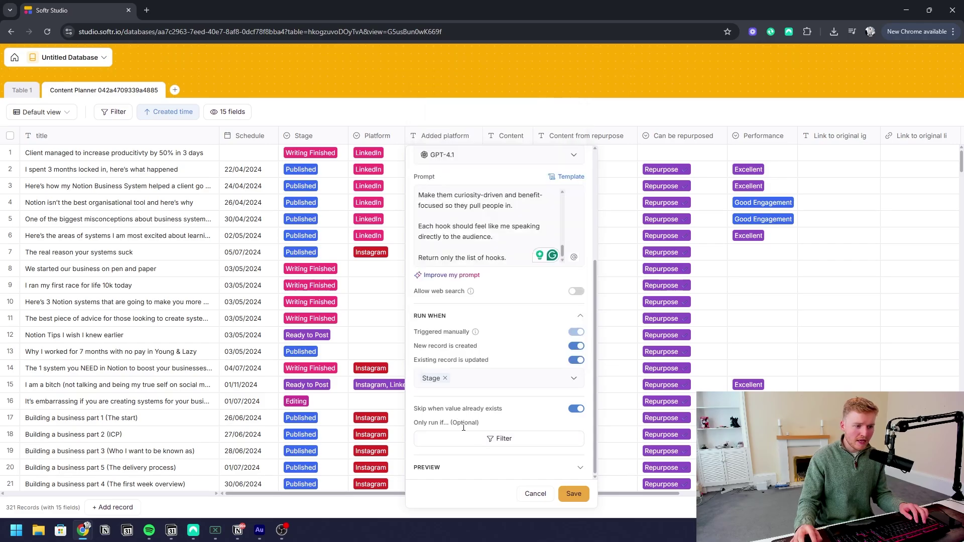
Step: Add a run condition so the agent only runs where Stage is Ready to Post
{"action": "left_click", "coordinate": [489, 446]}
{"action": "left_click", "coordinate": [467, 414]}
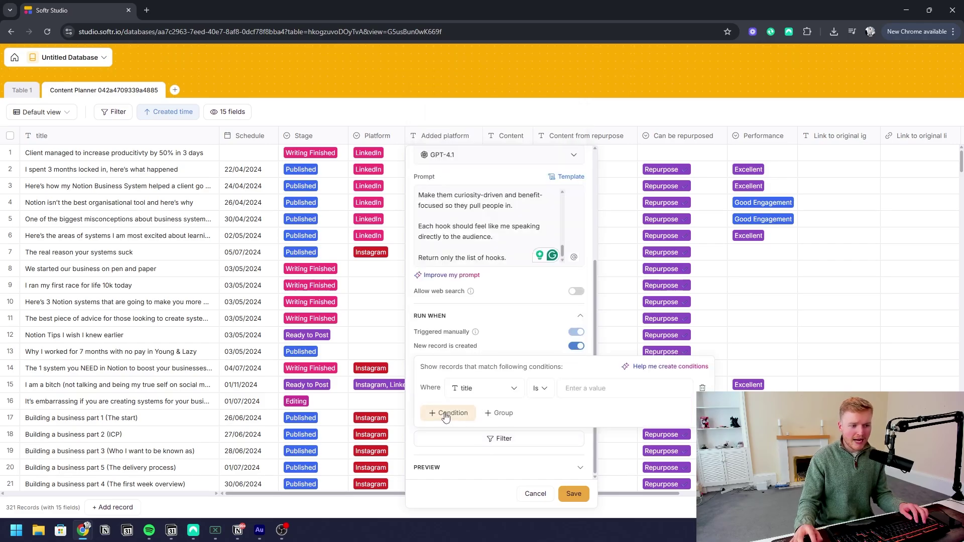
{"action": "left_click", "coordinate": [478, 390]}
{"action": "left_click", "coordinate": [475, 158]}
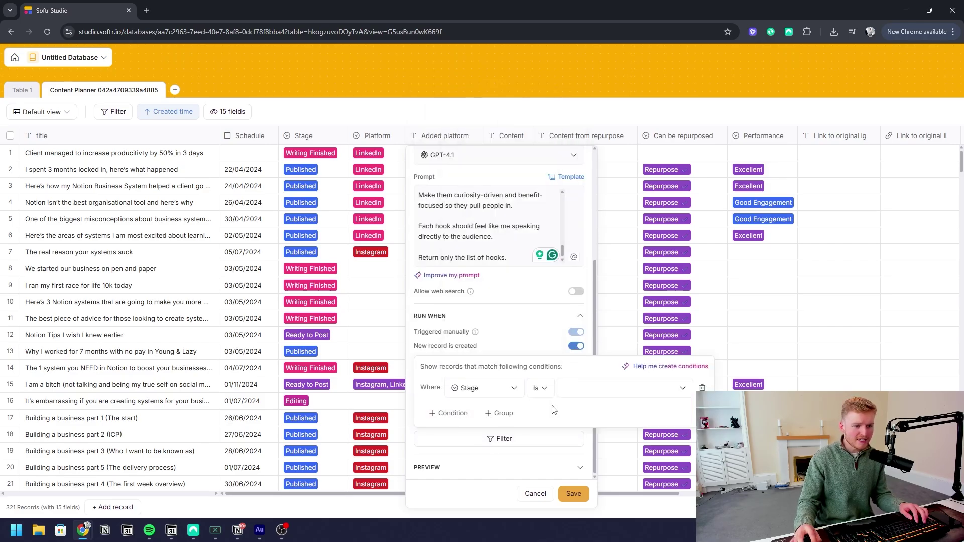
{"action": "left_click", "coordinate": [583, 395]}
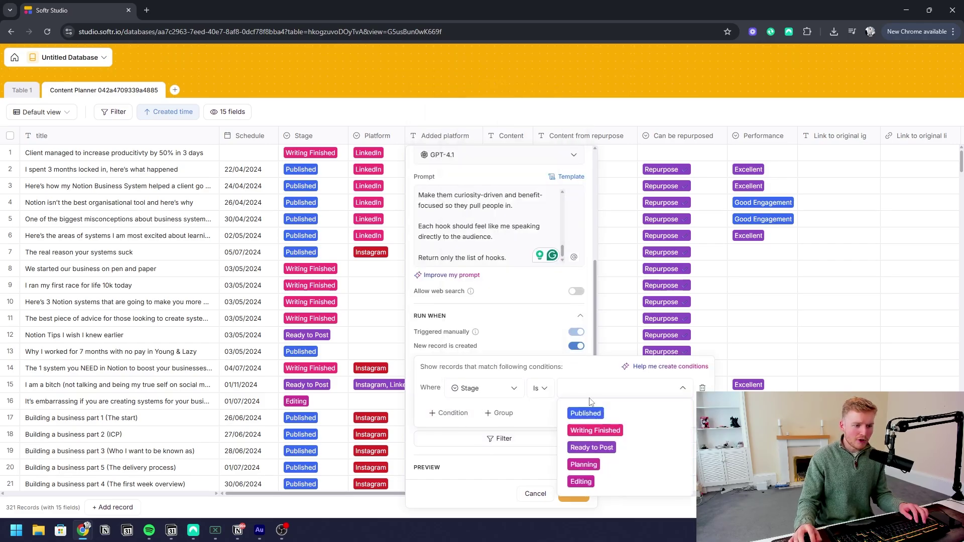
{"action": "left_click", "coordinate": [593, 447]}
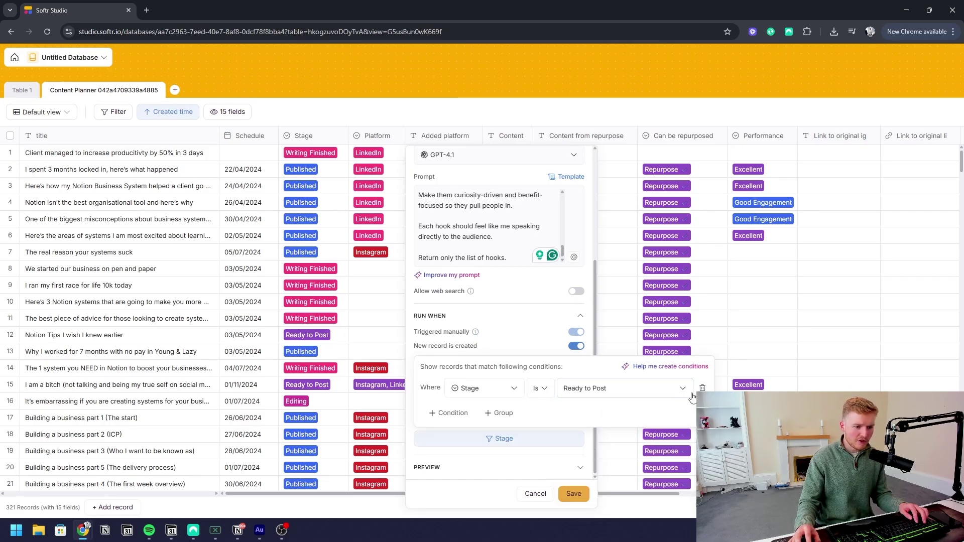
Step: Remove the Stage restriction from the updated-record trigger so it covers any field, and save the Content AI Agent field
{"action": "left_click", "coordinate": [464, 444]}
{"action": "left_click", "coordinate": [463, 441]}
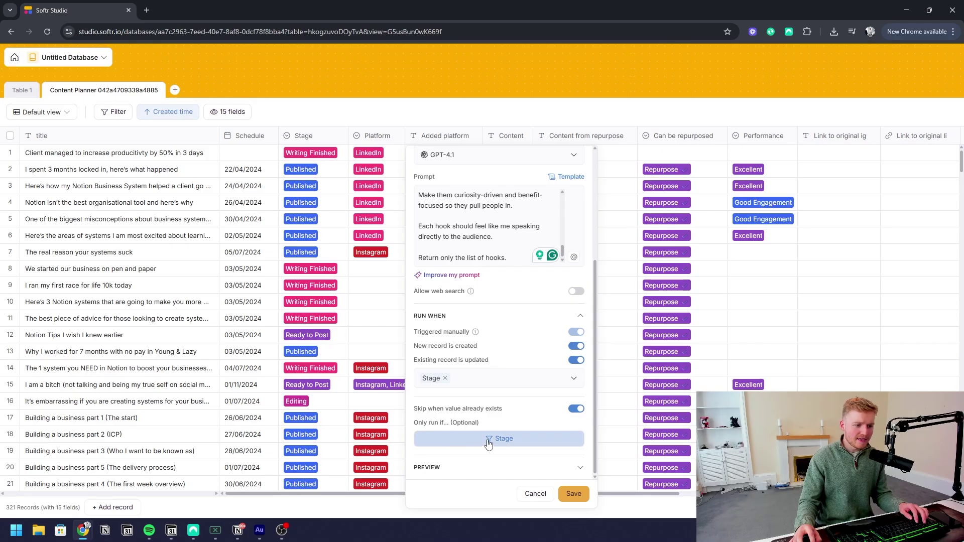
{"action": "left_click", "coordinate": [462, 462]}
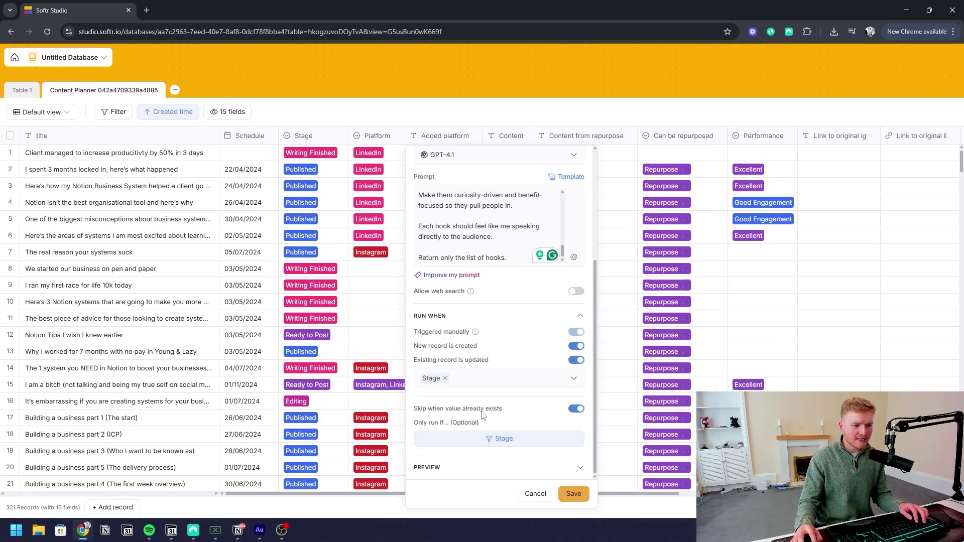
{"action": "left_click", "coordinate": [448, 385]}
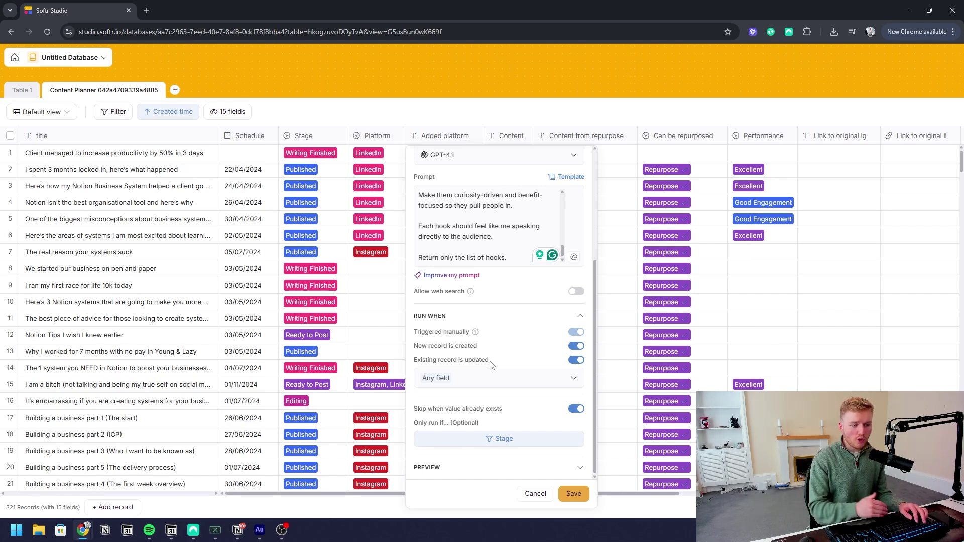
{"action": "left_click", "coordinate": [573, 494]}
{"action": "left_click", "coordinate": [313, 154]}
{"action": "left_click", "coordinate": [313, 154]}
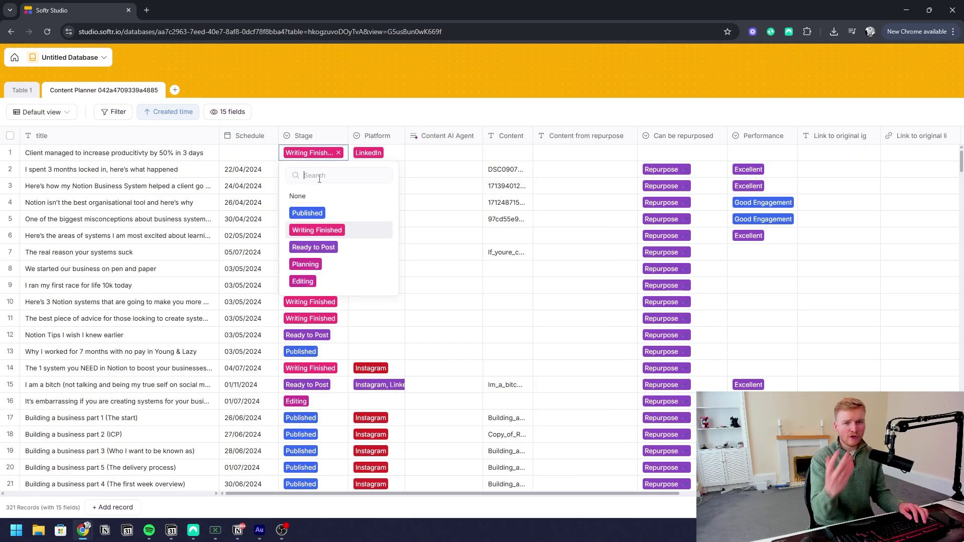
{"action": "type", "text": "AI Agent"}
{"action": "key", "text": "BackSpace"}
{"action": "type", "text": "nt"}
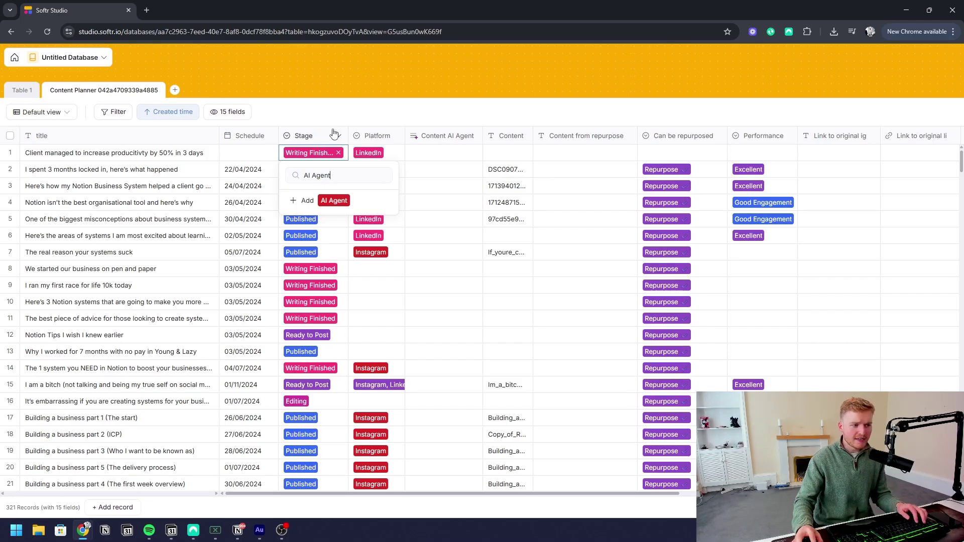
{"action": "key", "text": "Tab"}
{"action": "key", "text": "Tab"}
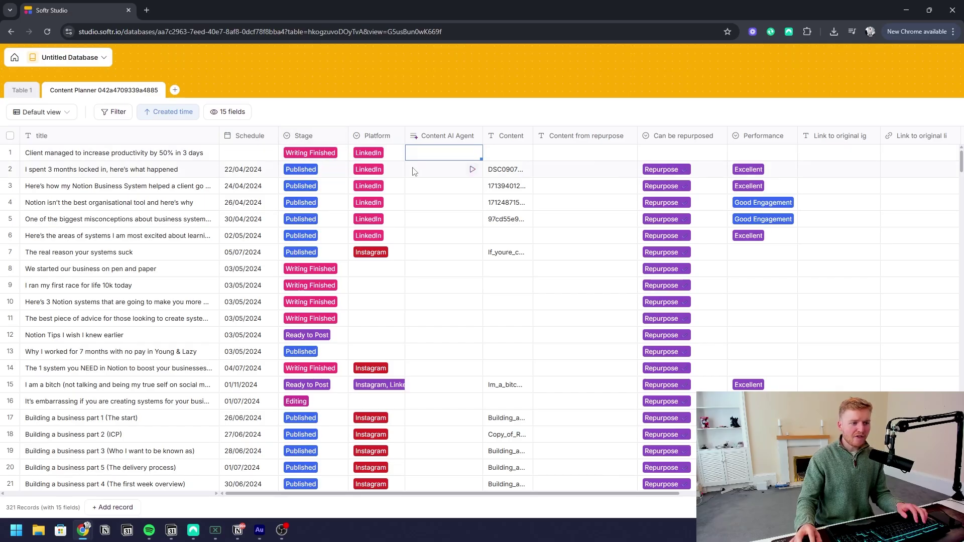
Step: Fill the first record's cell in a widened Content AI Agent column with AI and read the full output
{"action": "left_click_drag", "start_coordinate": [481, 135], "coordinate": [642, 134]}
{"action": "left_click", "coordinate": [631, 152]}
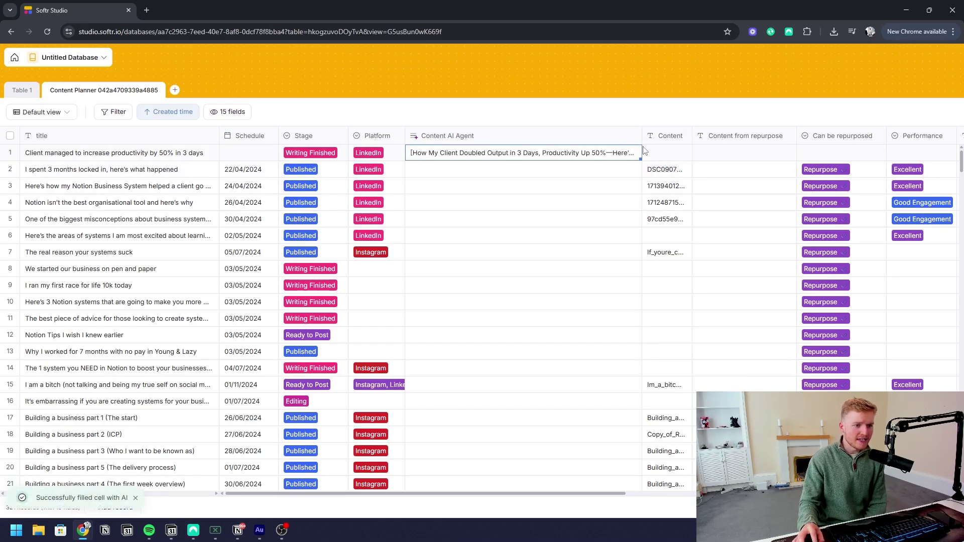
{"action": "left_click", "coordinate": [631, 153]}
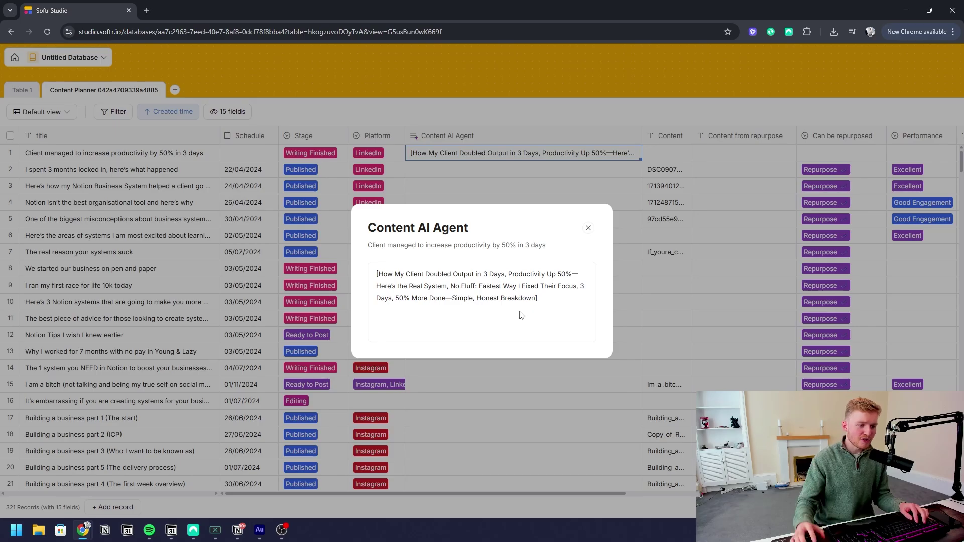
{"action": "left_click", "coordinate": [589, 228]}
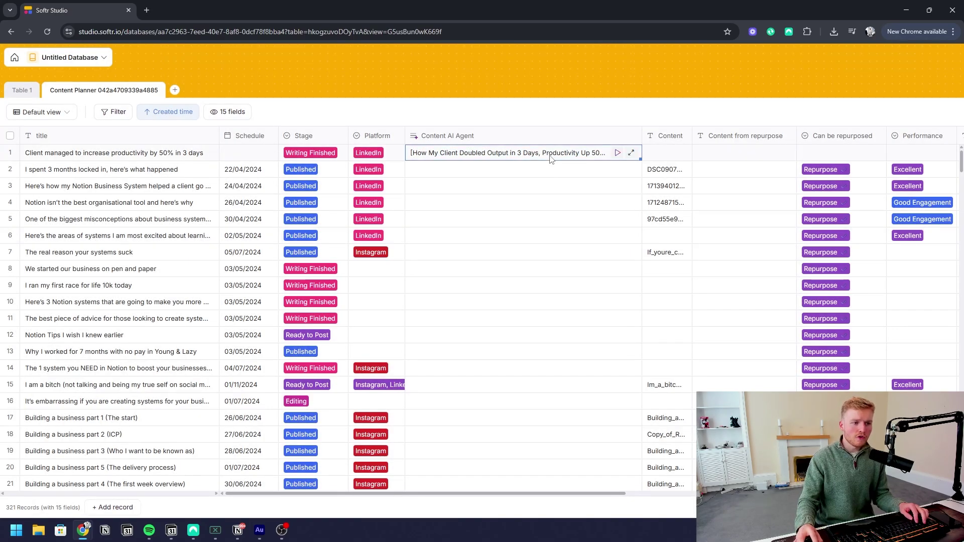
Step: Open the Content AI Agent field's settings and review its prompt from the opening instructions to the output rules
{"action": "left_click", "coordinate": [450, 141]}
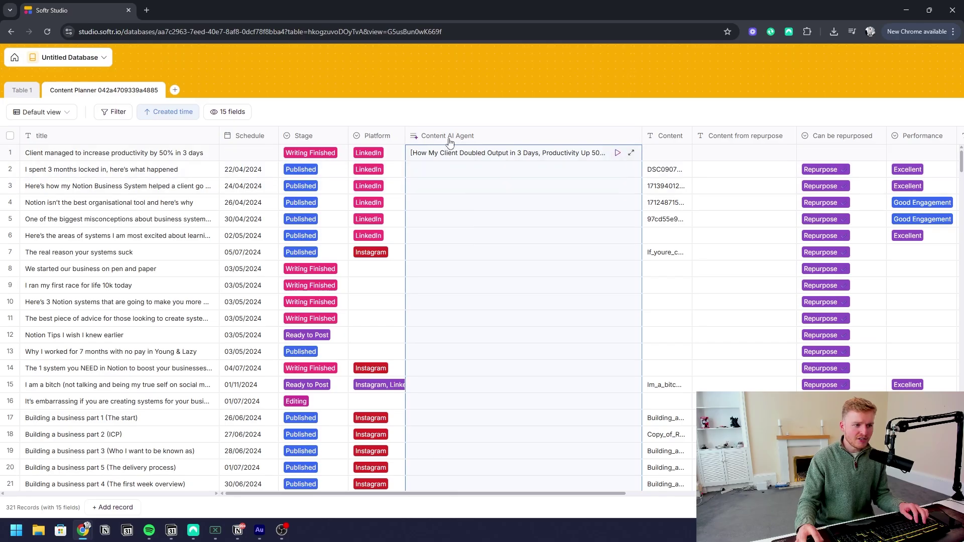
{"action": "left_click", "coordinate": [632, 141]}
{"action": "scroll", "coordinate": [484, 337], "scroll_direction": "down", "scroll_amount": 5}
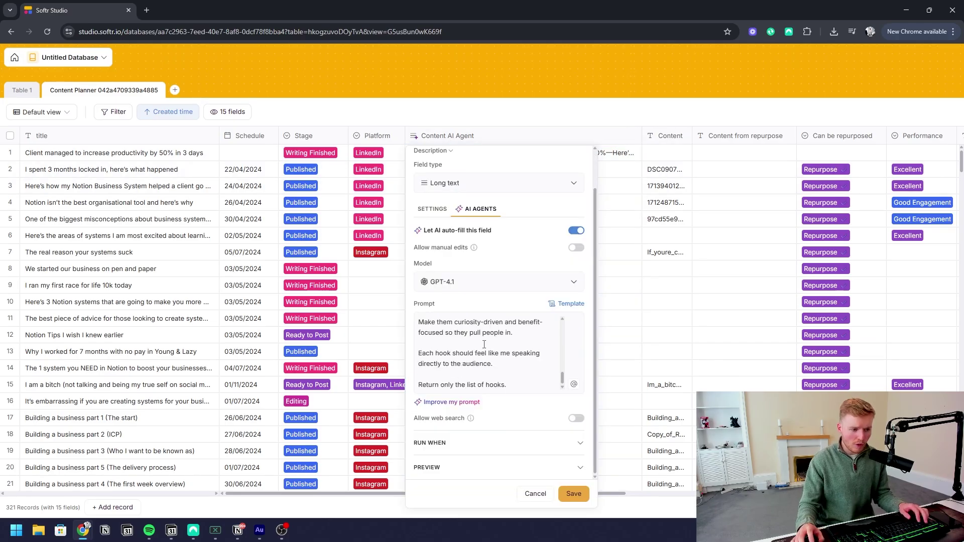
{"action": "scroll", "coordinate": [487, 350], "scroll_direction": "up", "scroll_amount": 5}
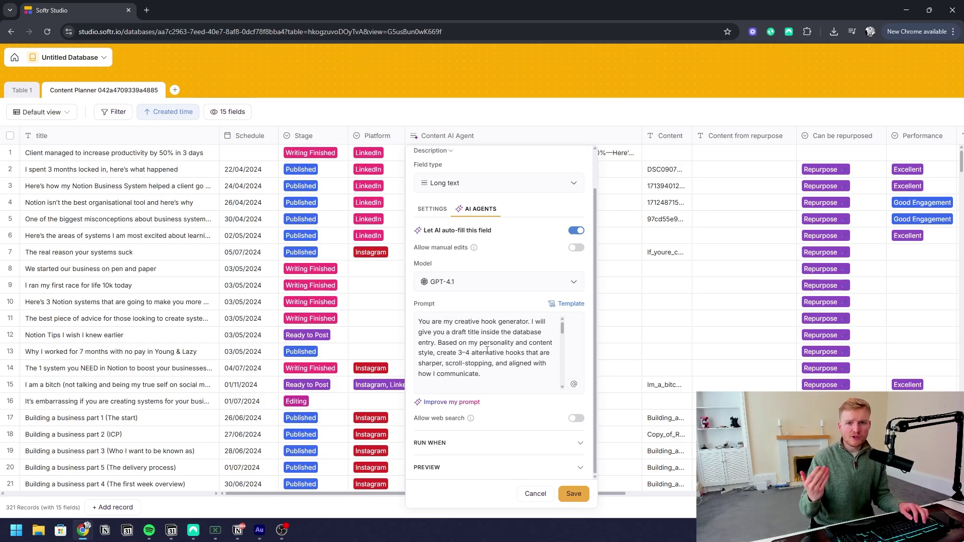
{"action": "scroll", "coordinate": [487, 350], "scroll_direction": "down", "scroll_amount": 5}
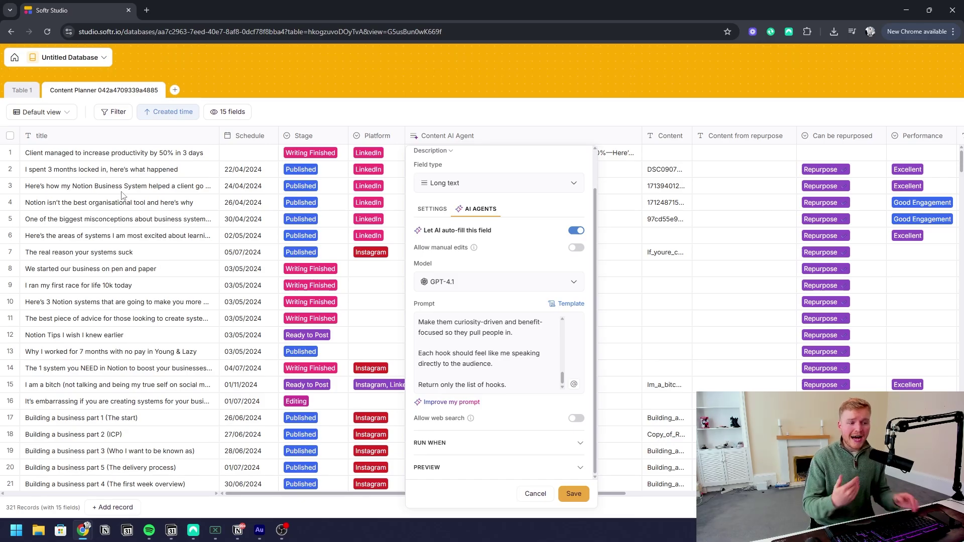
{"action": "scroll", "coordinate": [483, 362], "scroll_direction": "up", "scroll_amount": 5}
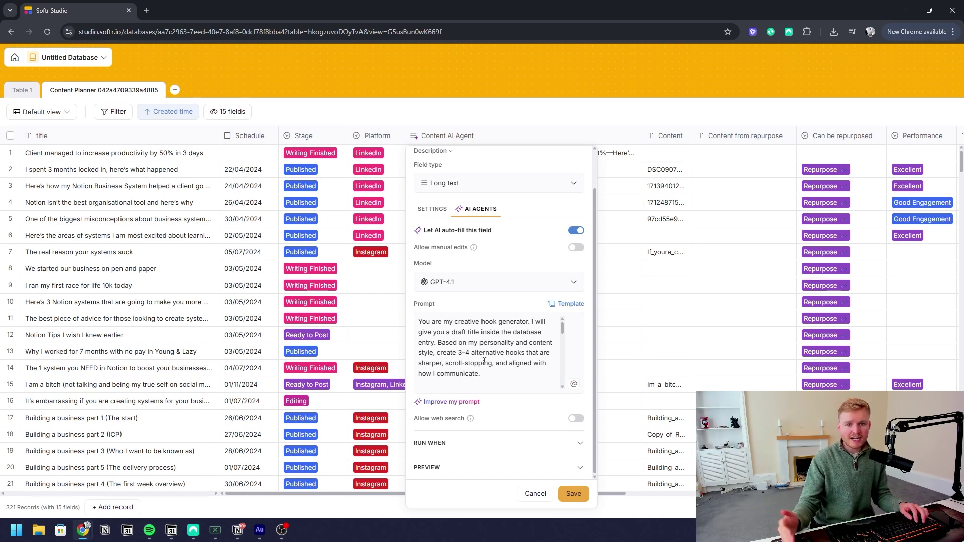
{"action": "scroll", "coordinate": [487, 341], "scroll_direction": "down", "scroll_amount": 5}
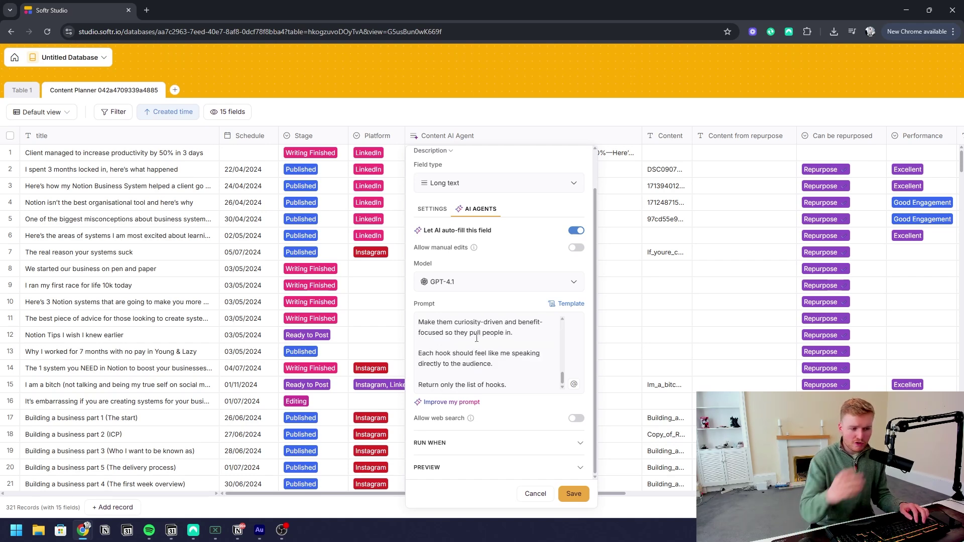
{"action": "left_click", "coordinate": [627, 308]}
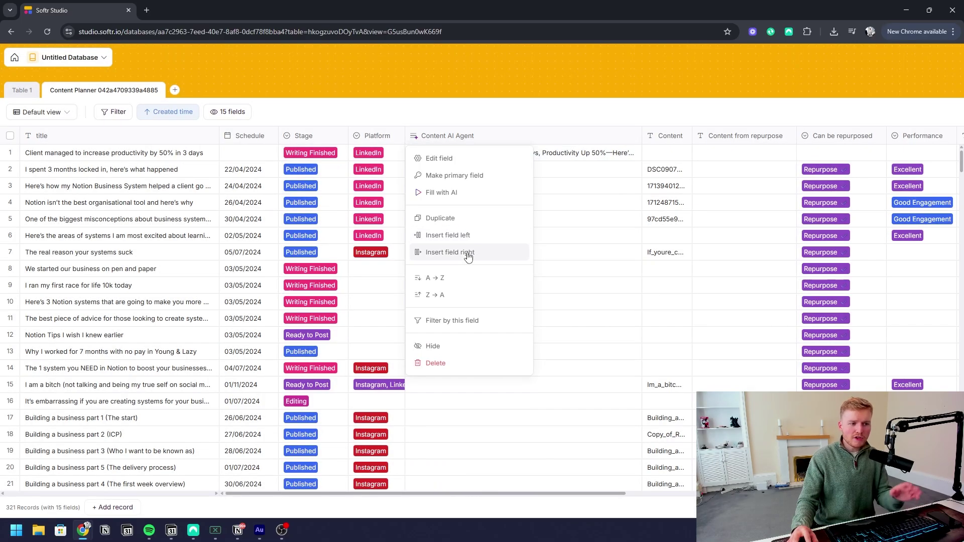
Step: Insert a field named Youtube Titles after Content AI Agent and paste in the YouTube title strategist prompt asking for 3–5 alternative titles
{"action": "left_click", "coordinate": [468, 253]}
{"action": "left_click", "coordinate": [473, 182]}
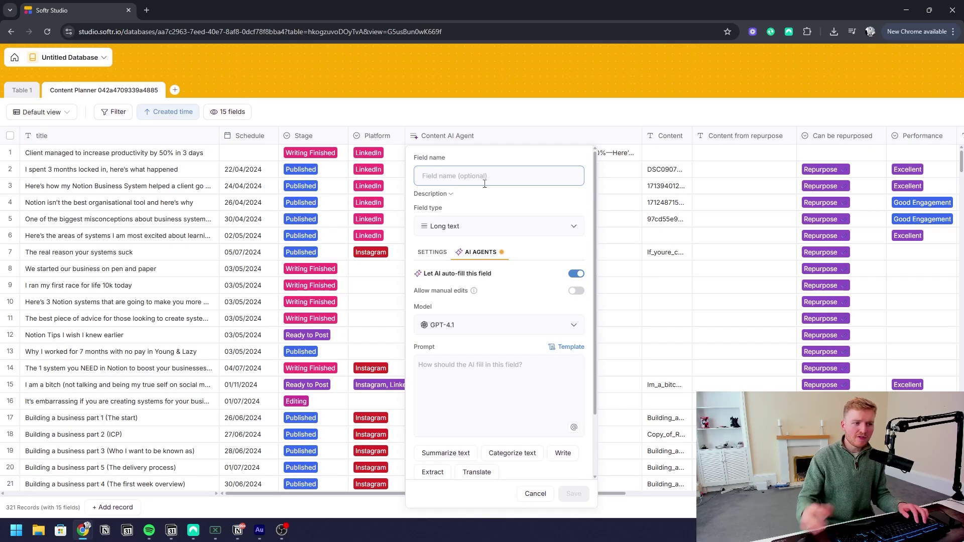
{"action": "type", "text": "Yo"}
{"action": "type", "text": "be"}
{"action": "left_click", "coordinate": [491, 385]}
{"action": "key", "text": "ctrl+v"}
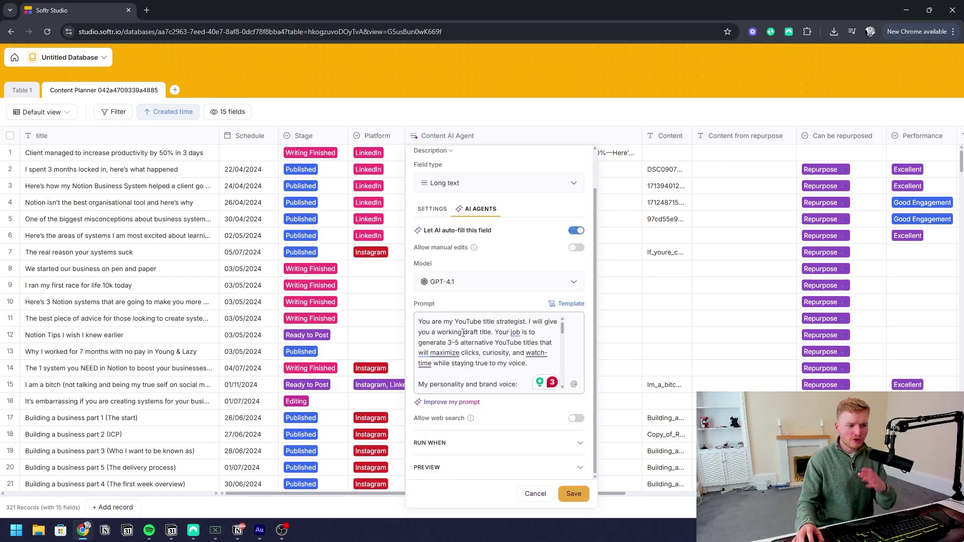
Step: Review the YouTube title prompt, allow web search for its agent and save the field
{"action": "scroll", "coordinate": [491, 341], "scroll_direction": "down", "scroll_amount": 2}
{"action": "scroll", "coordinate": [490, 347], "scroll_direction": "down", "scroll_amount": 6}
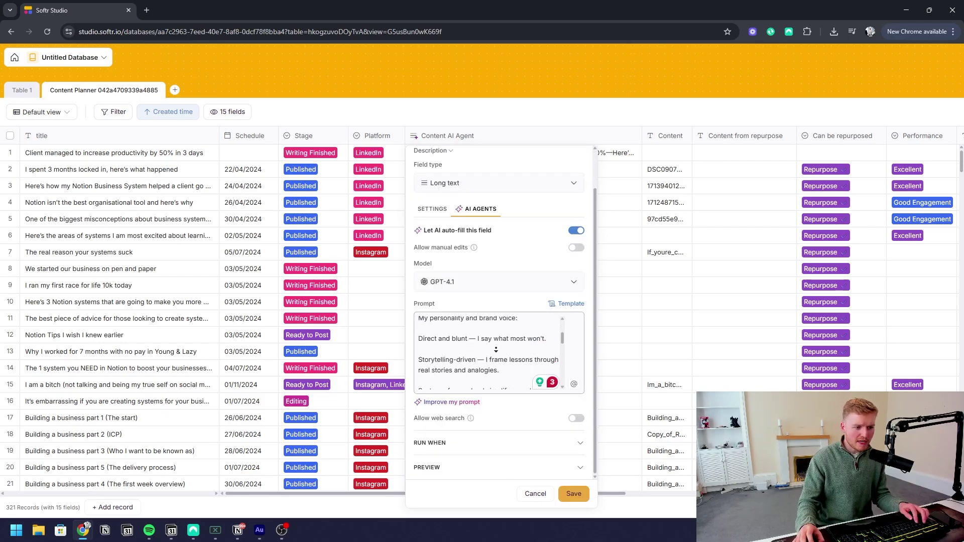
{"action": "scroll", "coordinate": [493, 365], "scroll_direction": "down", "scroll_amount": 4}
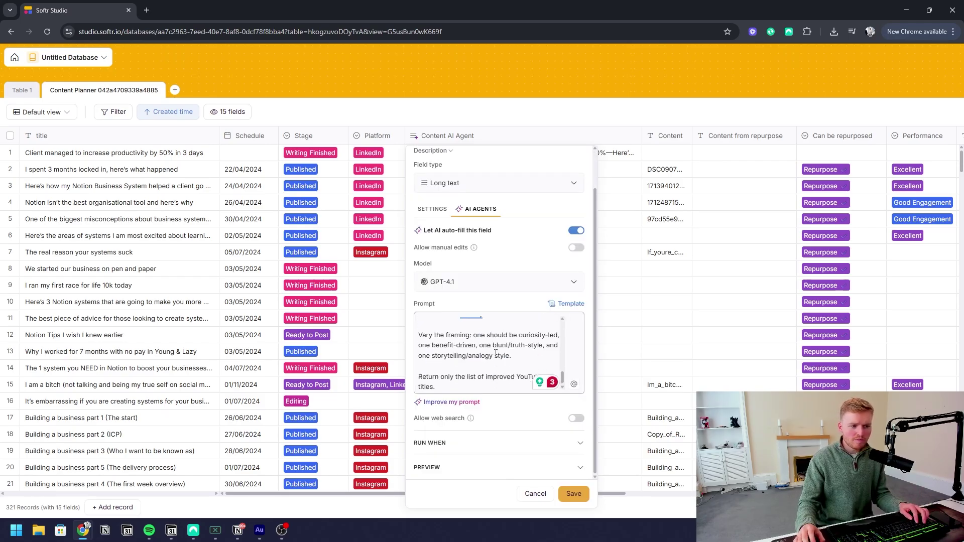
{"action": "left_click", "coordinate": [576, 419]}
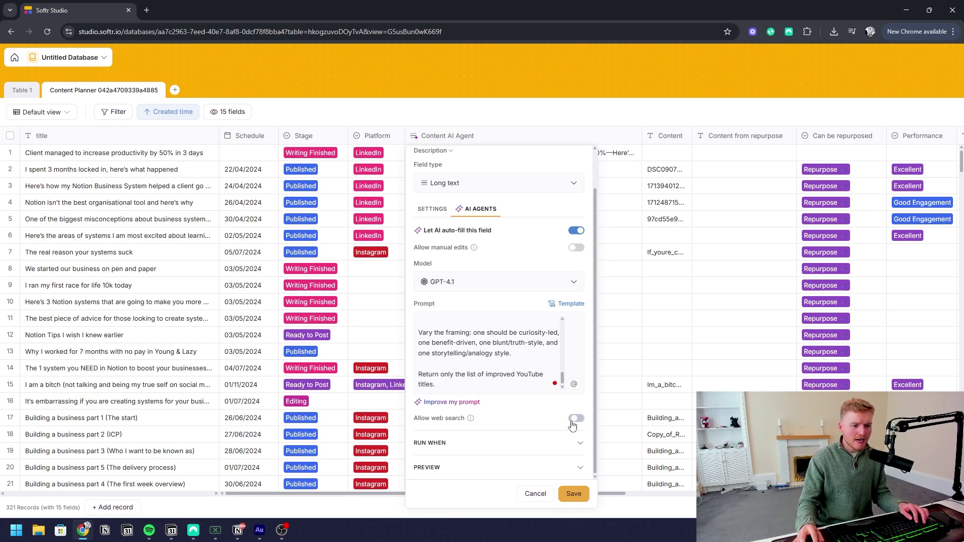
{"action": "left_click", "coordinate": [499, 447]}
{"action": "scroll", "coordinate": [505, 432], "scroll_direction": "down", "scroll_amount": 2}
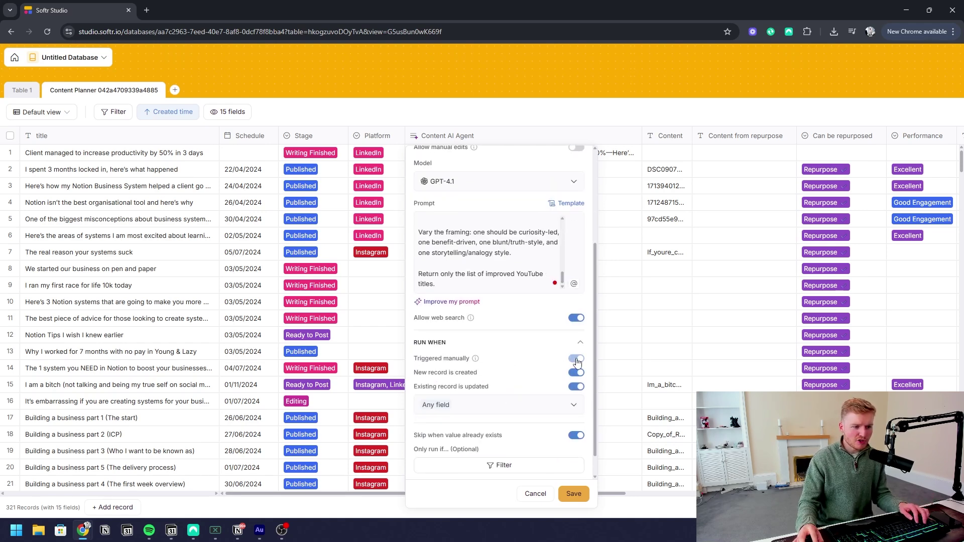
{"action": "left_click", "coordinate": [573, 495]}
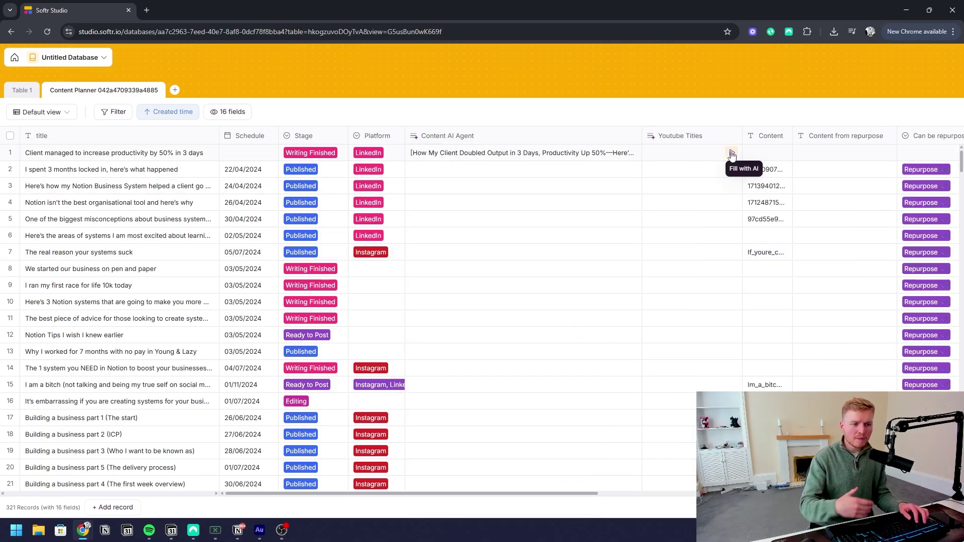
Step: Try to save the full post text about business system misconceptions in the fifth record's Content cell
{"action": "left_click", "coordinate": [145, 153]}
{"action": "left_click", "coordinate": [153, 187]}
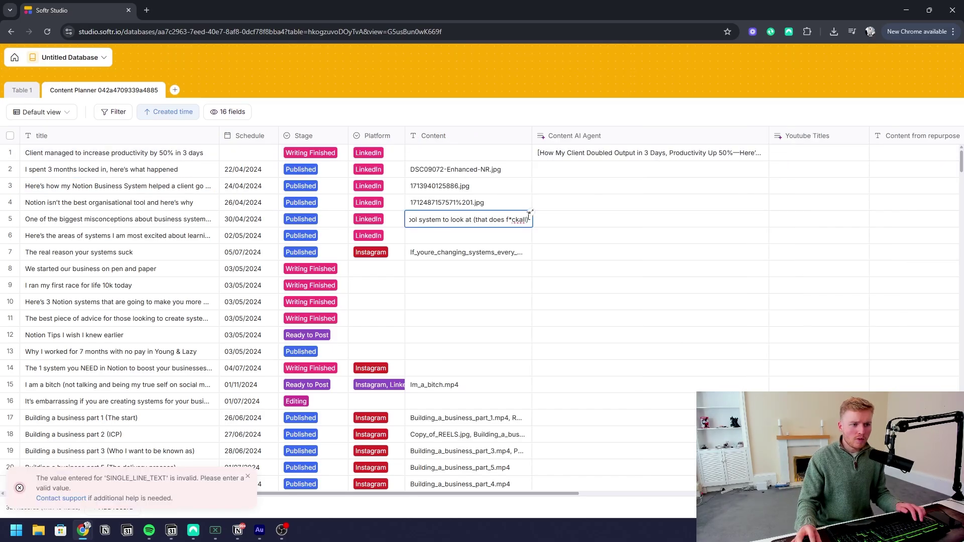
{"action": "left_click", "coordinate": [531, 219]}
{"action": "scroll", "coordinate": [511, 277], "scroll_direction": "down", "scroll_amount": 5}
{"action": "scroll", "coordinate": [511, 277], "scroll_direction": "up", "scroll_amount": 5}
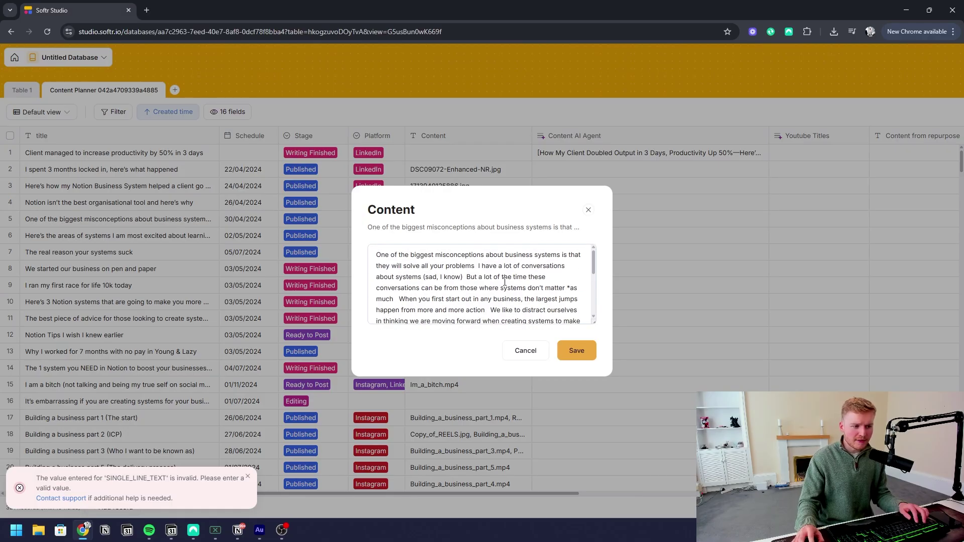
{"action": "left_click", "coordinate": [575, 352]}
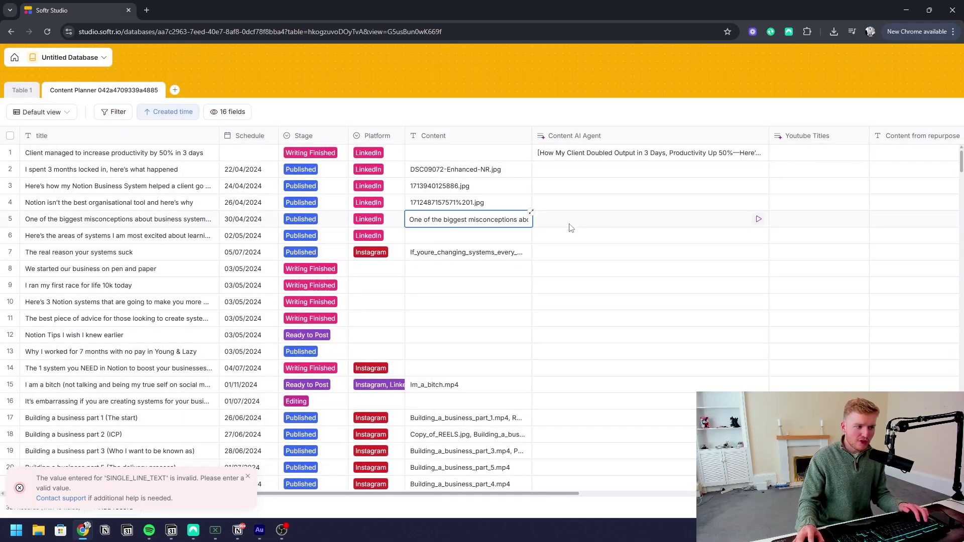
Step: Check the fifth record's full title in the expanded editor and save it as it is
{"action": "left_click", "coordinate": [206, 222]}
{"action": "left_click", "coordinate": [212, 223]}
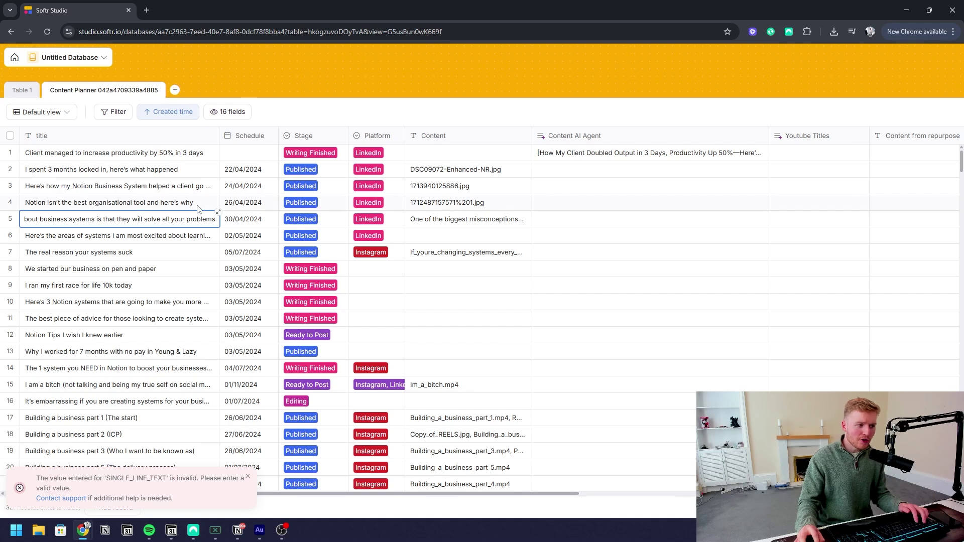
{"action": "left_click", "coordinate": [218, 211]}
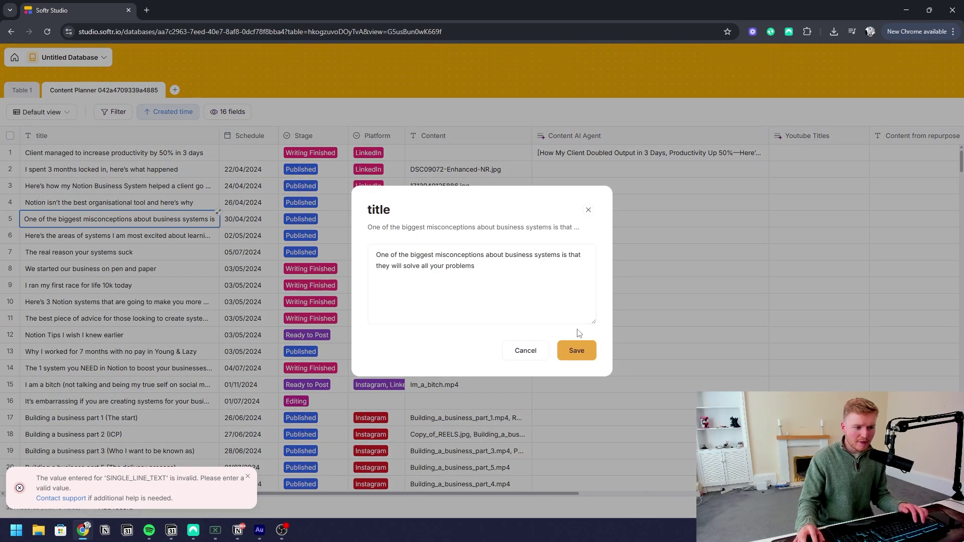
{"action": "left_click", "coordinate": [575, 351]}
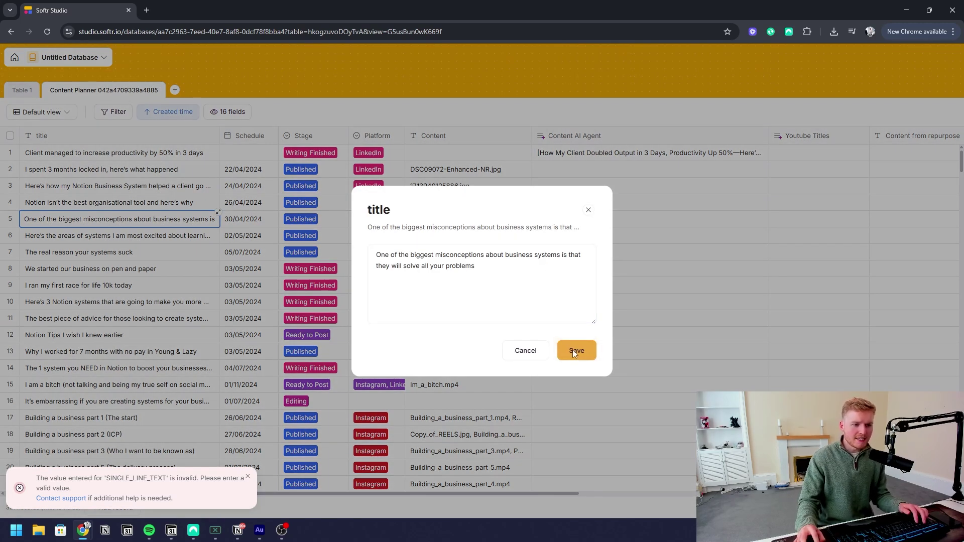
Step: Try again to save the long post text in the fifth record's Content cell from the expanded editor
{"action": "left_click", "coordinate": [487, 222]}
{"action": "left_click", "coordinate": [486, 222]}
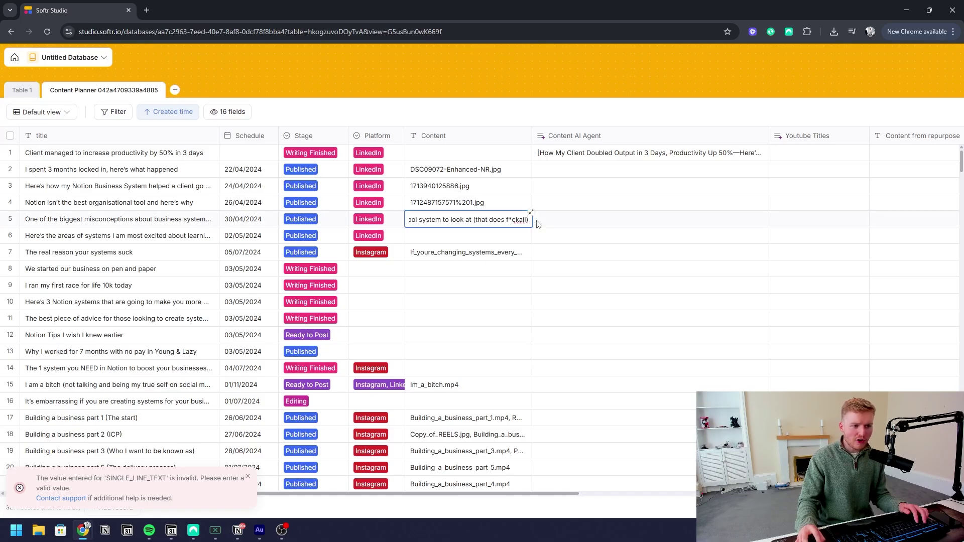
{"action": "left_click", "coordinate": [530, 211]}
{"action": "left_click", "coordinate": [576, 350]}
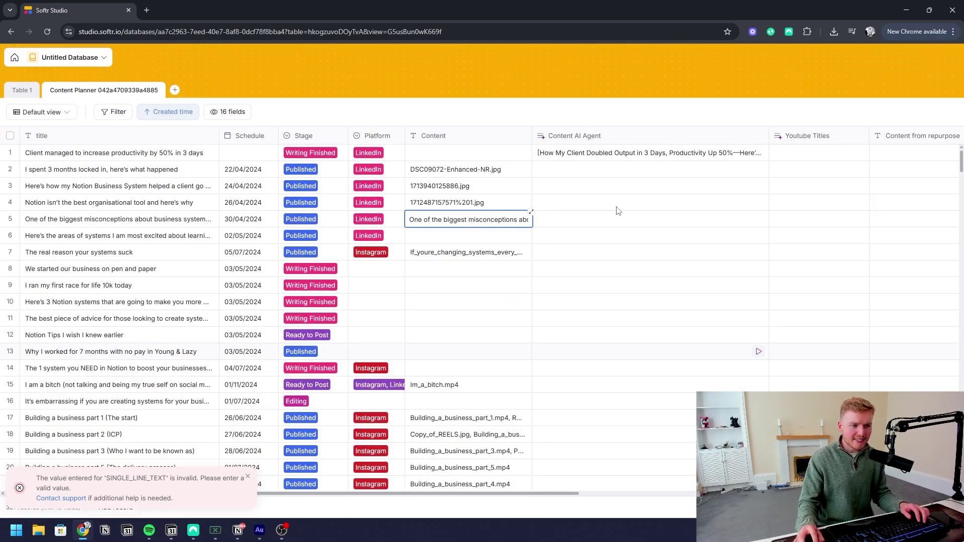
Step: Fill the fifth record's Content AI Agent and Youtube Titles cells with AI and read the generated hooks in full
{"action": "scroll", "coordinate": [609, 227], "scroll_direction": "right", "scroll_amount": 3}
{"action": "left_click", "coordinate": [608, 220]}
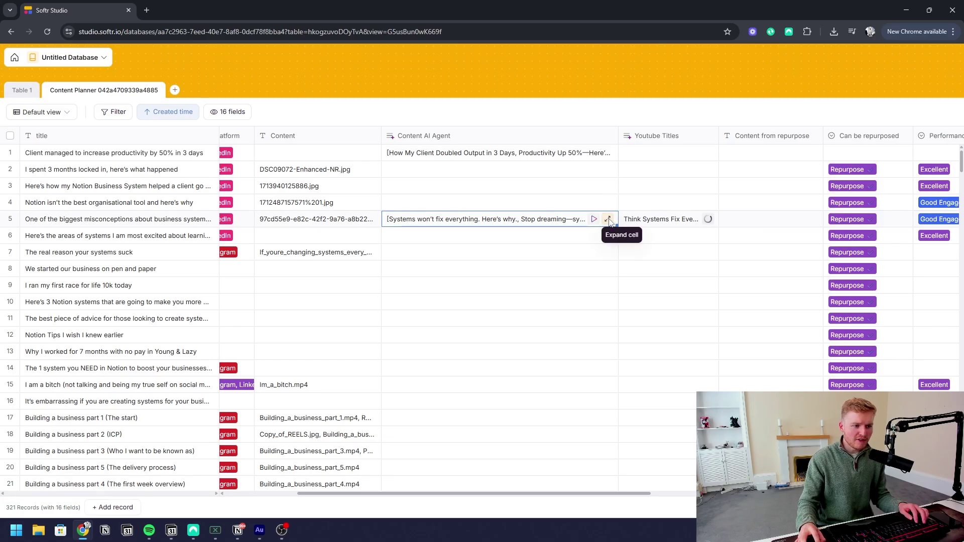
{"action": "left_click", "coordinate": [610, 219]}
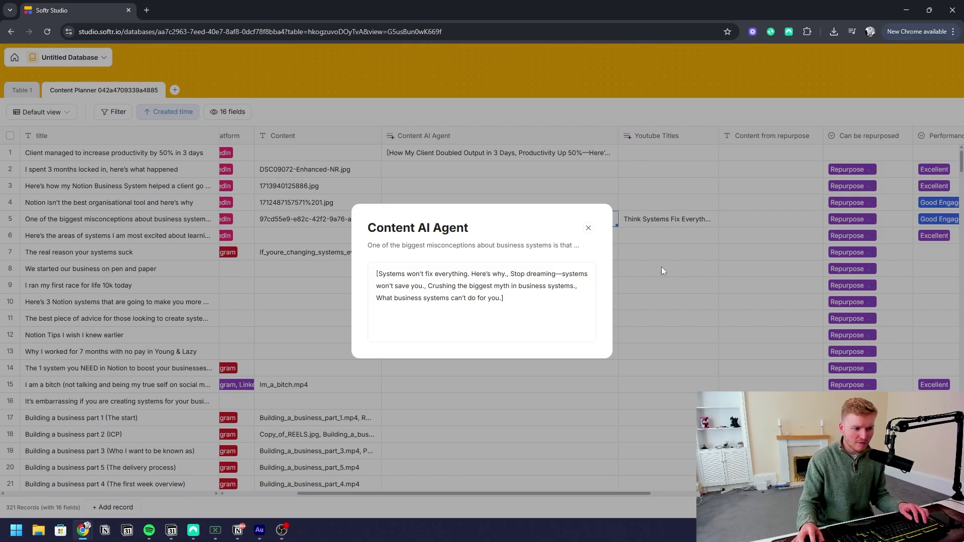
{"action": "left_click", "coordinate": [676, 267]}
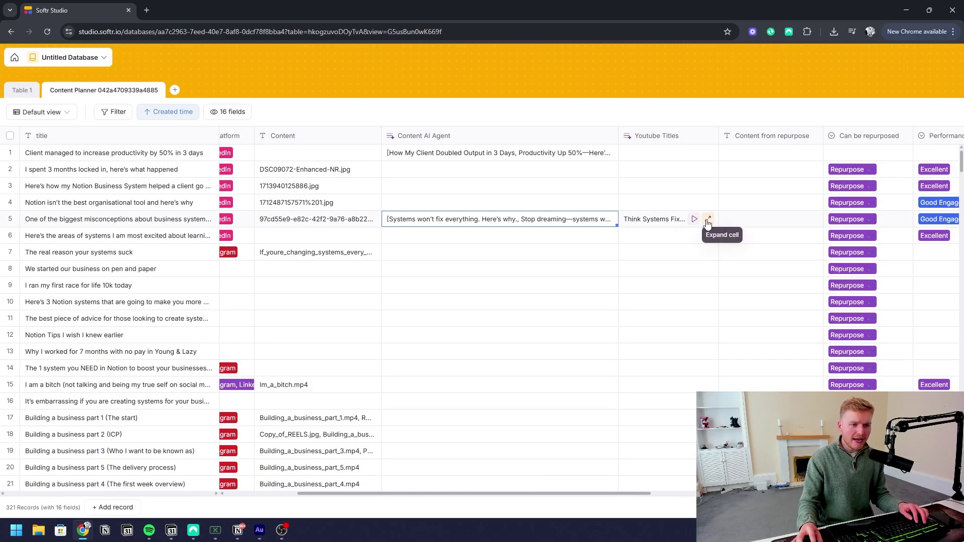
Step: Expand the fifth record's Youtube Titles cell and read through the generated title suggestions
{"action": "left_click", "coordinate": [709, 218]}
{"action": "left_click_drag", "start_coordinate": [415, 274], "coordinate": [555, 274]}
{"action": "left_click", "coordinate": [580, 275]}
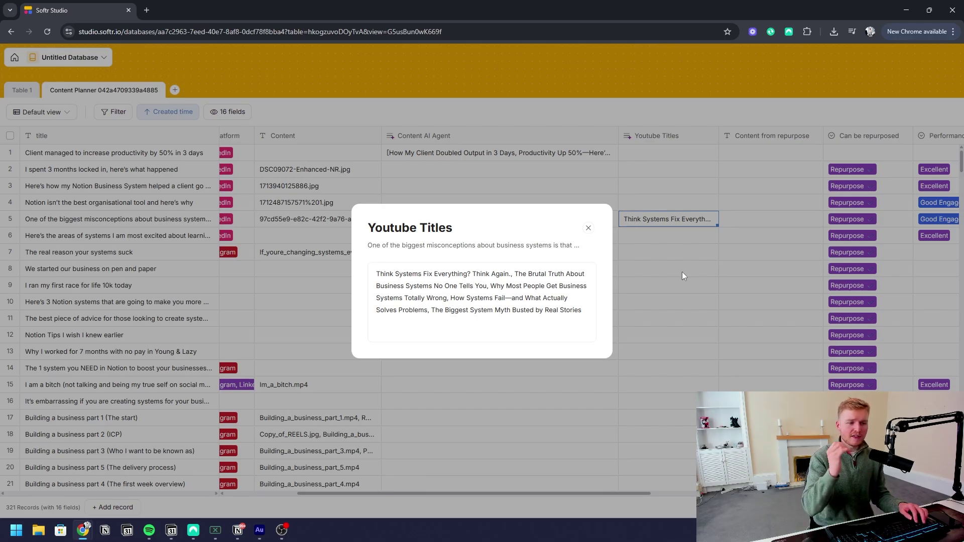
Step: Close the expanded cell and review the Youtube Titles field's AI agent settings and prompt without changing them
{"action": "left_click", "coordinate": [589, 228]}
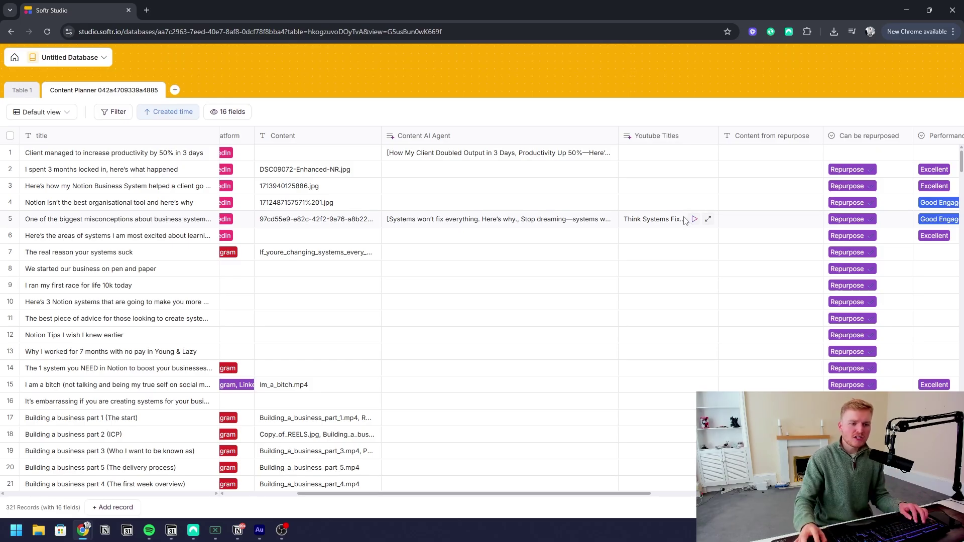
{"action": "left_click", "coordinate": [673, 142]}
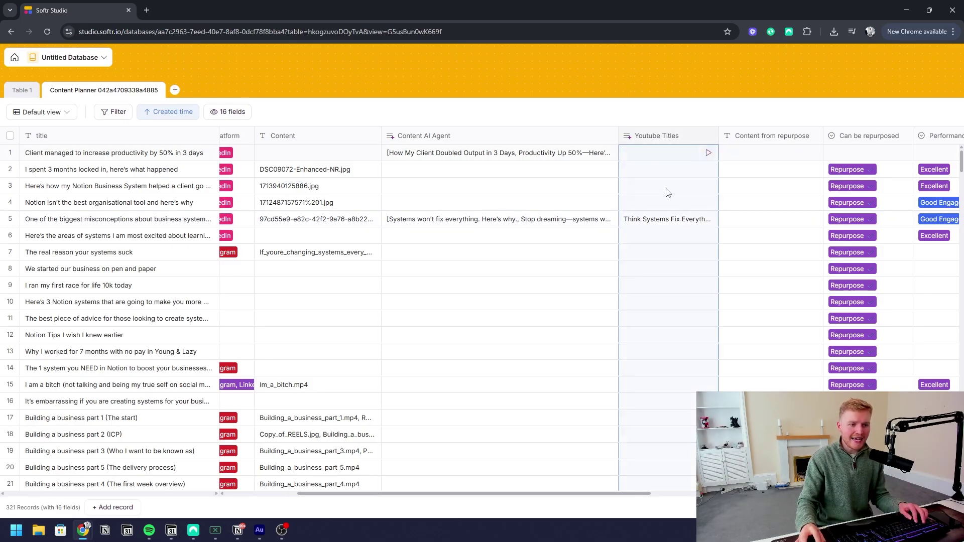
{"action": "left_click", "coordinate": [709, 137]}
{"action": "left_click", "coordinate": [648, 158]}
{"action": "left_click", "coordinate": [633, 272]}
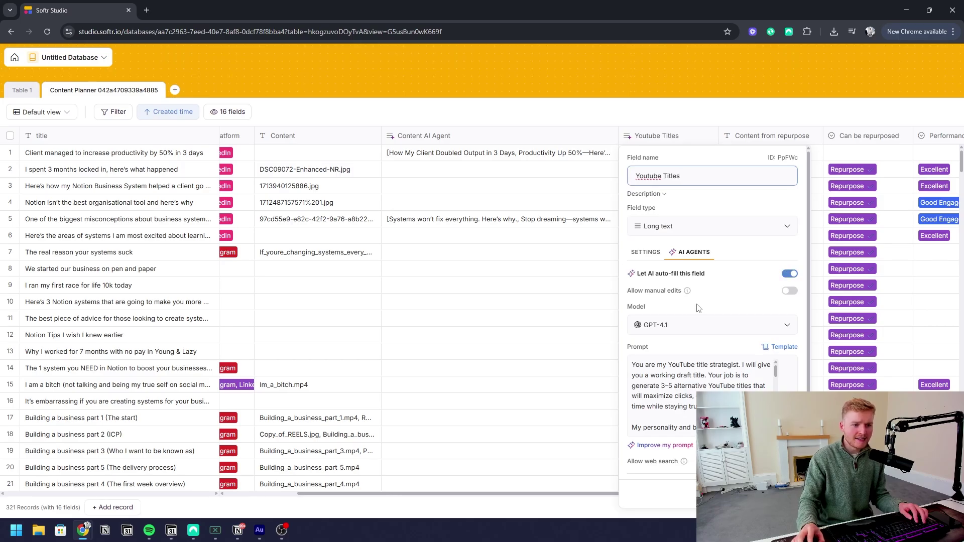
{"action": "scroll", "coordinate": [703, 322], "scroll_direction": "down", "scroll_amount": 5}
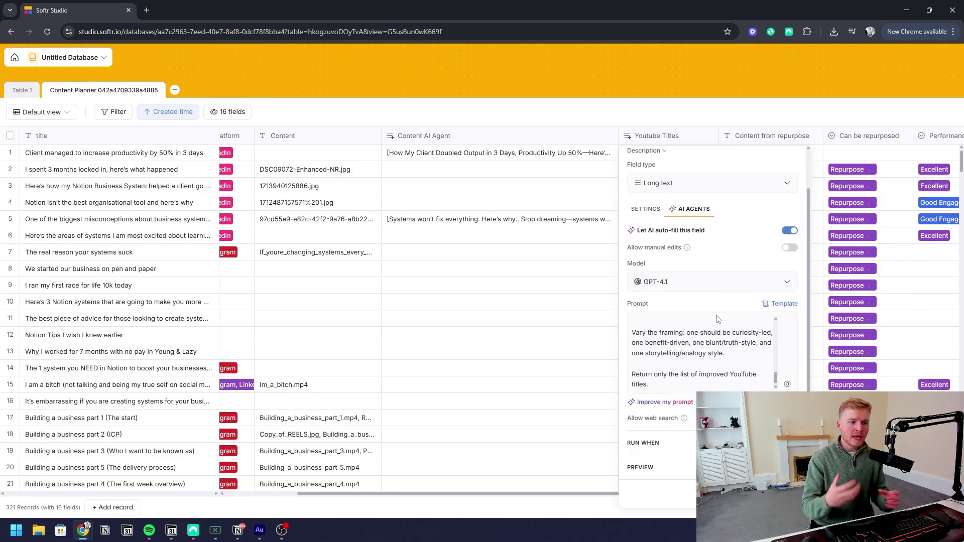
{"action": "left_click", "coordinate": [561, 205]}
Step: Look at the available Performance options for the fifth record and leave its selection as it is
{"action": "scroll", "coordinate": [570, 231], "scroll_direction": "right", "scroll_amount": 6}
{"action": "left_click", "coordinate": [634, 223]}
{"action": "left_click", "coordinate": [634, 220]}
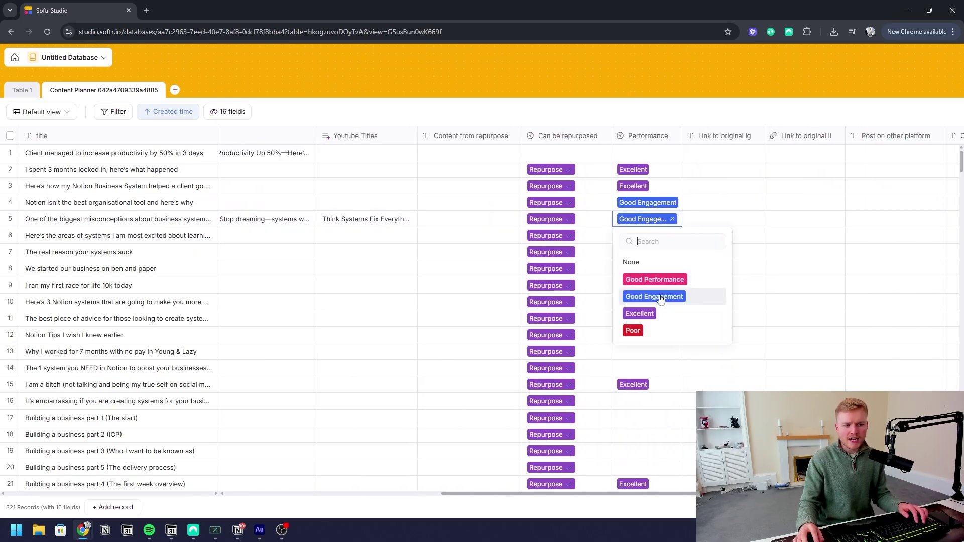
{"action": "left_click", "coordinate": [778, 232]}
Step: Compare the fifth record's full title with its Content AI Agent and Youtube Titles cells
{"action": "scroll", "coordinate": [689, 189], "scroll_direction": "left", "scroll_amount": 5}
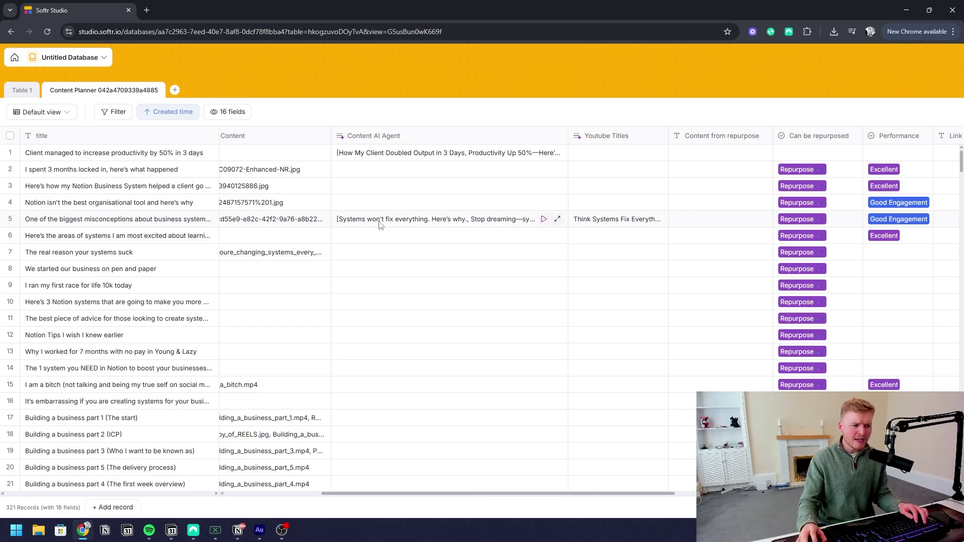
{"action": "scroll", "coordinate": [380, 225], "scroll_direction": "left", "scroll_amount": 4}
{"action": "scroll", "coordinate": [533, 222], "scroll_direction": "right", "scroll_amount": 3}
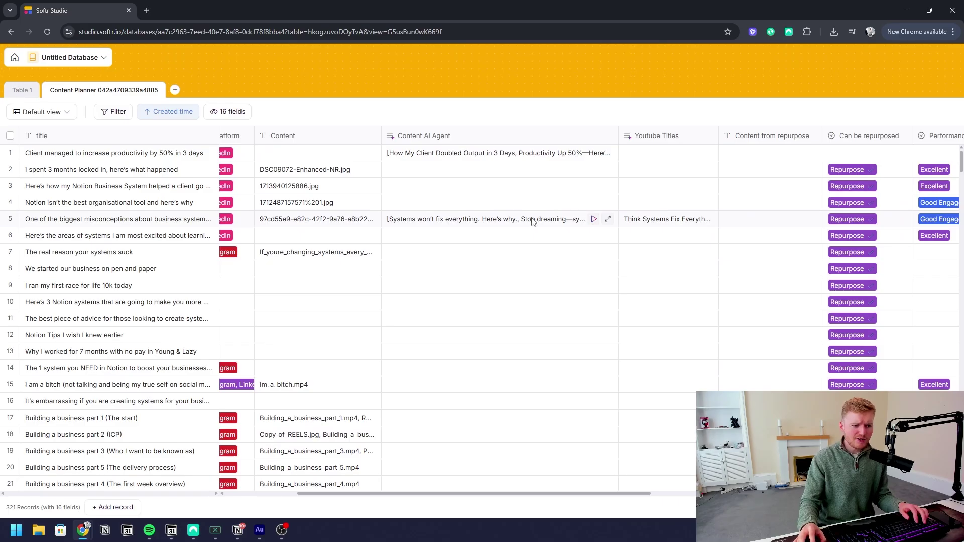
{"action": "double_click", "coordinate": [123, 220]}
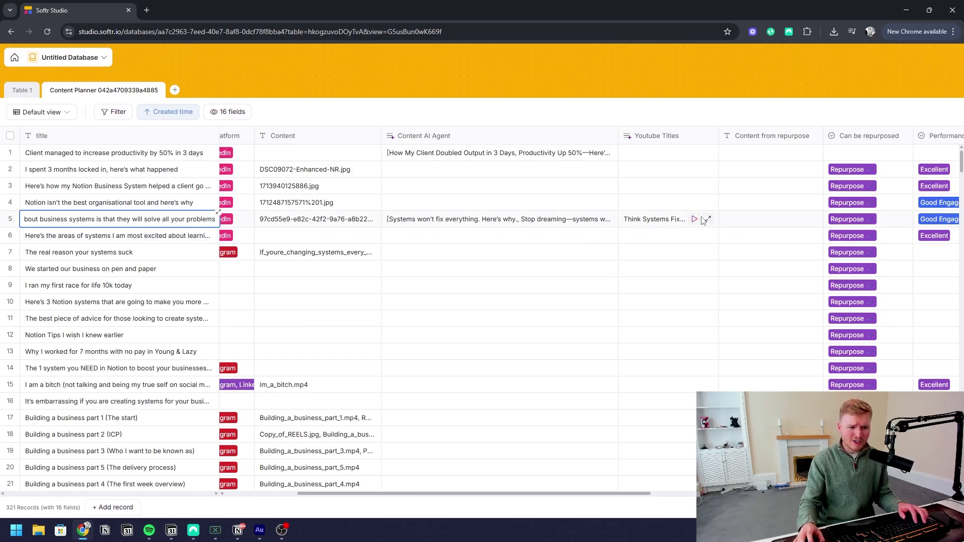
{"action": "scroll", "coordinate": [568, 221], "scroll_direction": "right", "scroll_amount": 4}
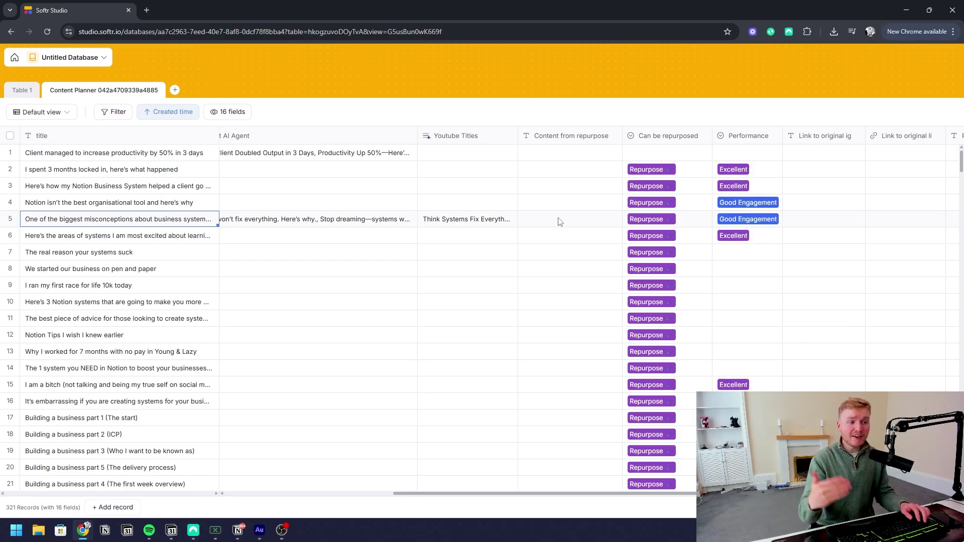
{"action": "scroll", "coordinate": [560, 222], "scroll_direction": "left", "scroll_amount": 4}
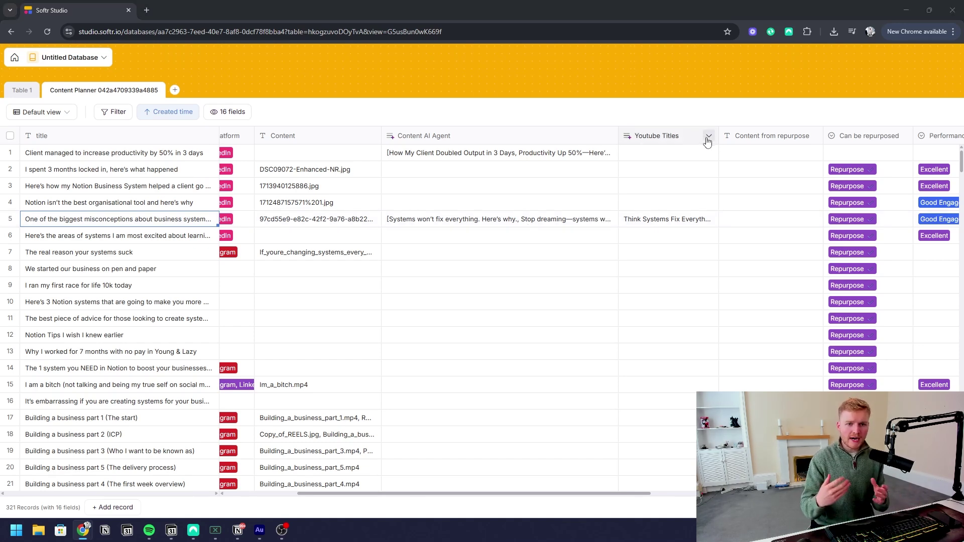
{"action": "left_click", "coordinate": [708, 137]}
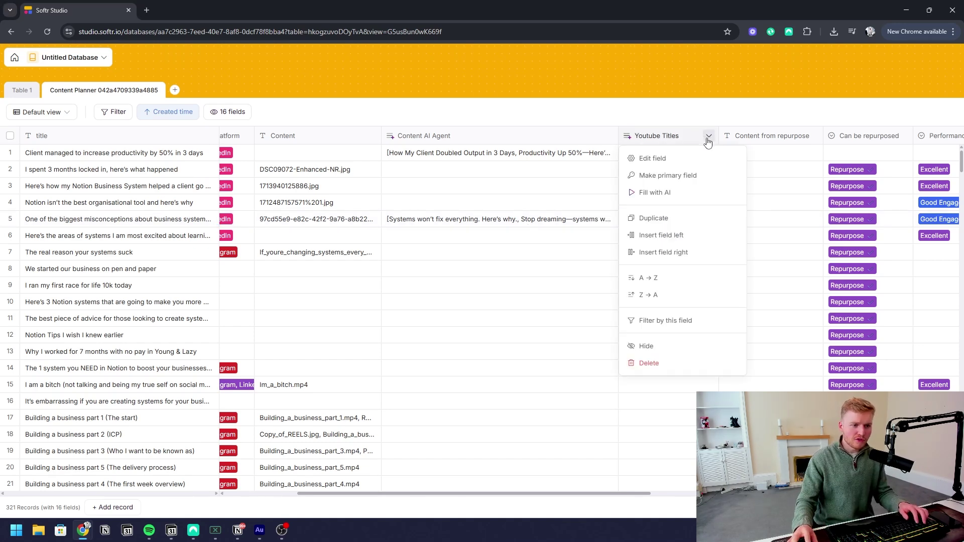
{"action": "left_click", "coordinate": [688, 253]}
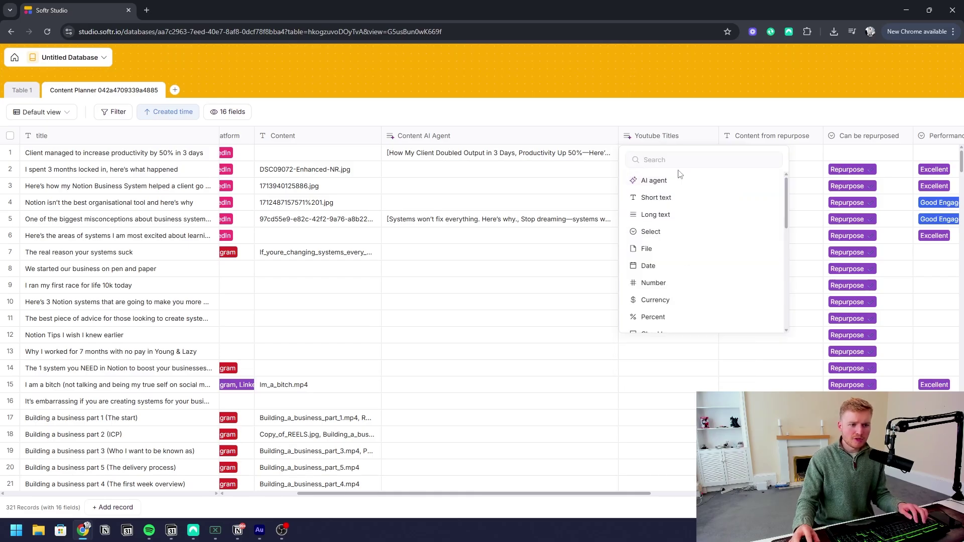
{"action": "left_click", "coordinate": [654, 181]}
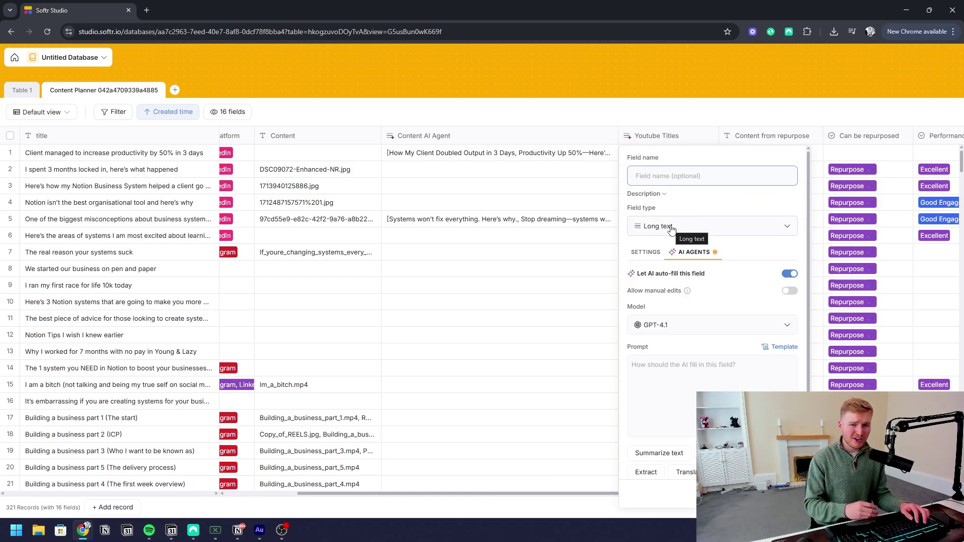
{"action": "key", "text": "Escape"}
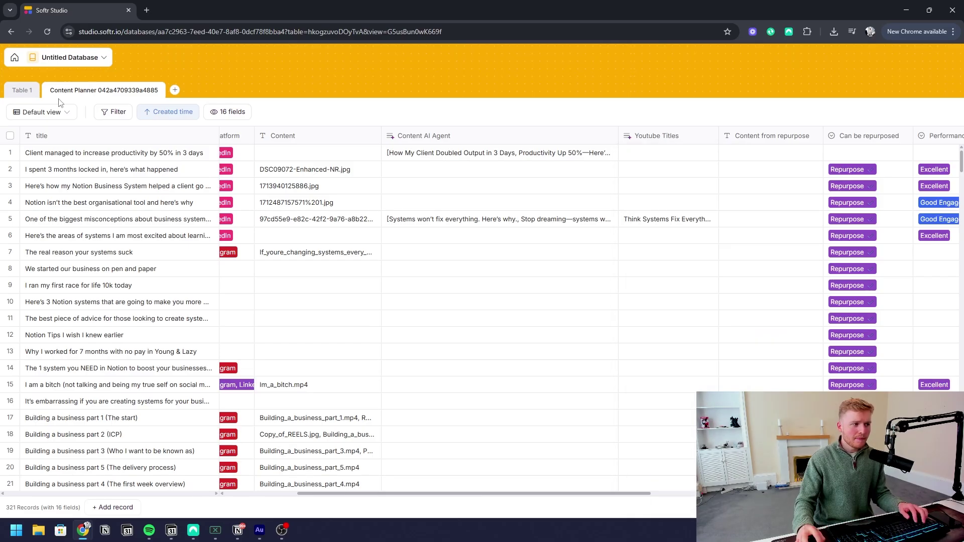
Step: Open the Untitled Database with the star icon and rename its Name field to Call Notes
{"action": "left_click", "coordinate": [14, 58]}
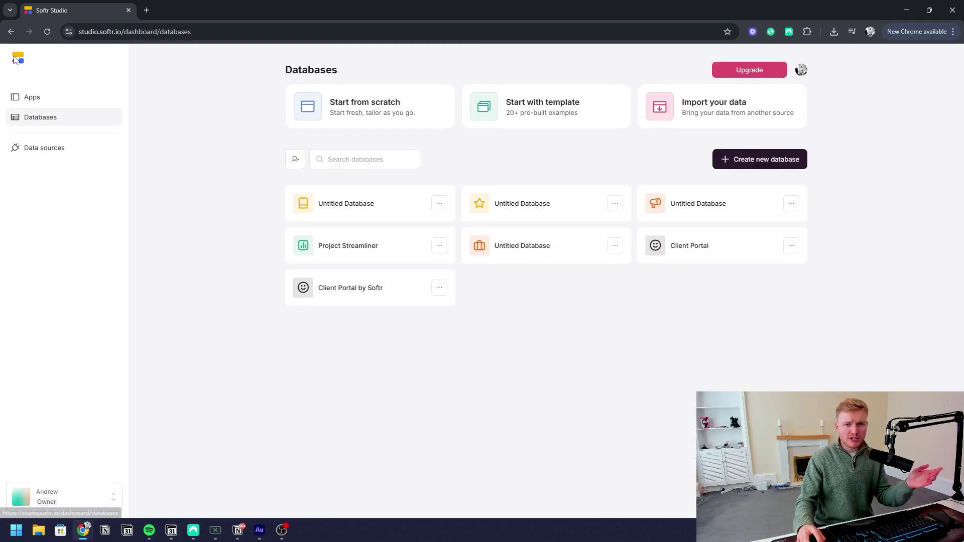
{"action": "left_click", "coordinate": [530, 211]}
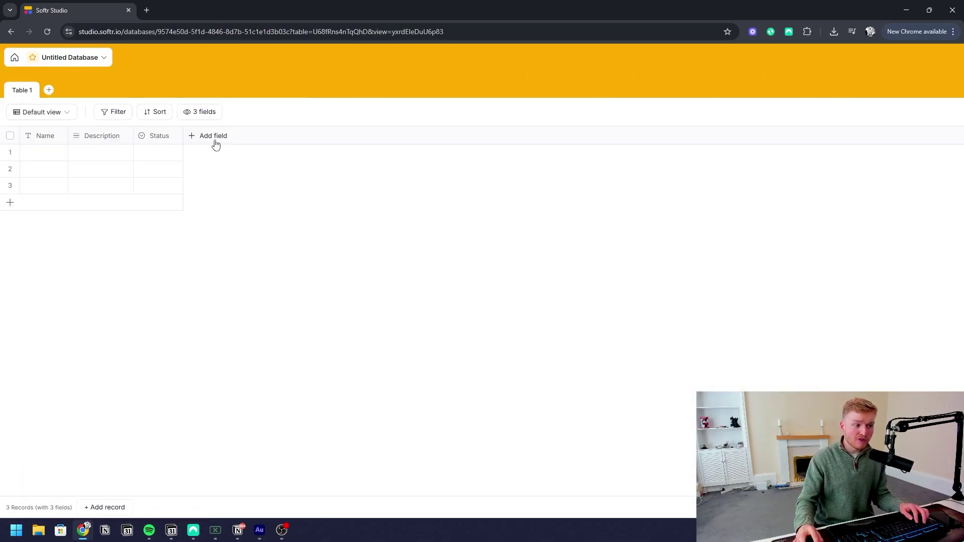
{"action": "left_click", "coordinate": [43, 140]}
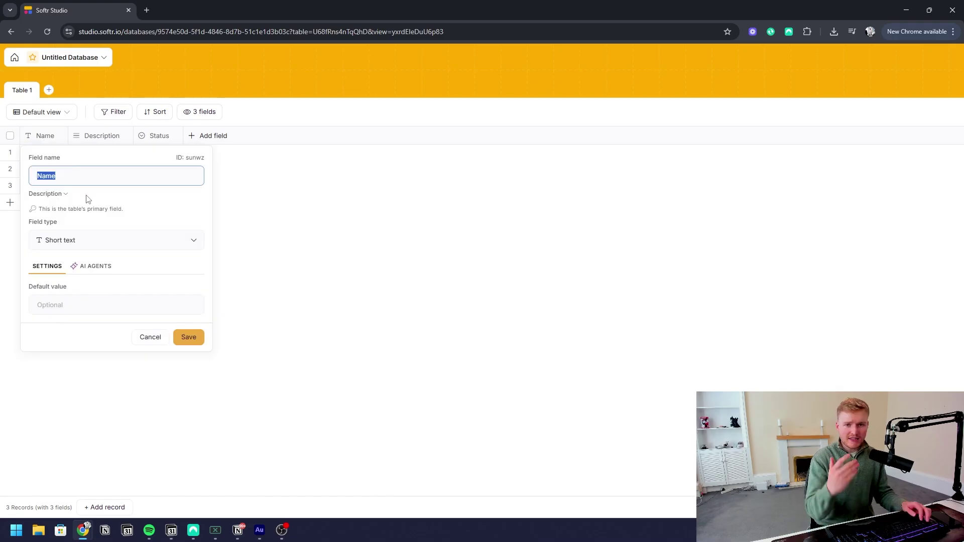
{"action": "type", "text": "Call No"}
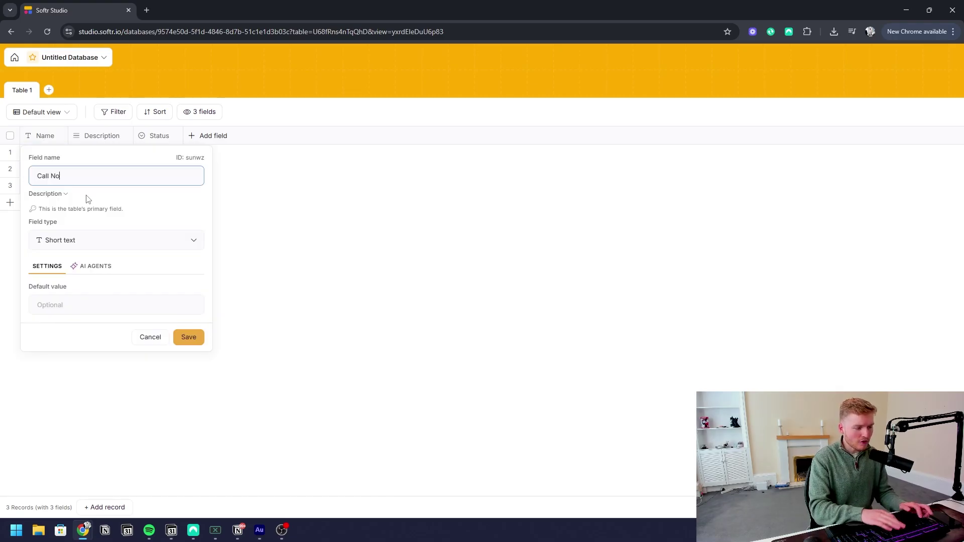
{"action": "type", "text": "tes"}
{"action": "left_click", "coordinate": [188, 337]}
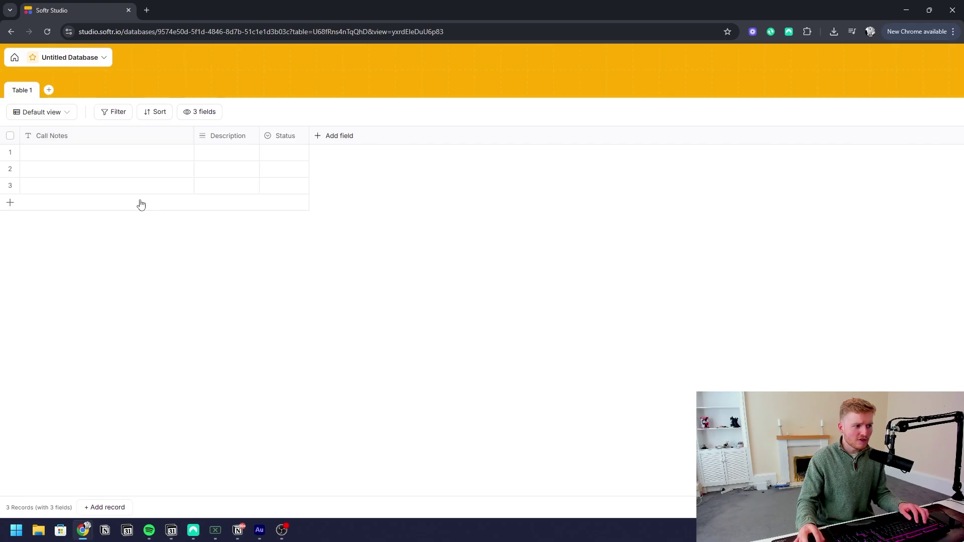
Step: Add an AI agent field named Content Ideas and paste in the call-to-content strategist prompt
{"action": "left_click", "coordinate": [319, 135]}
{"action": "left_click", "coordinate": [372, 182]}
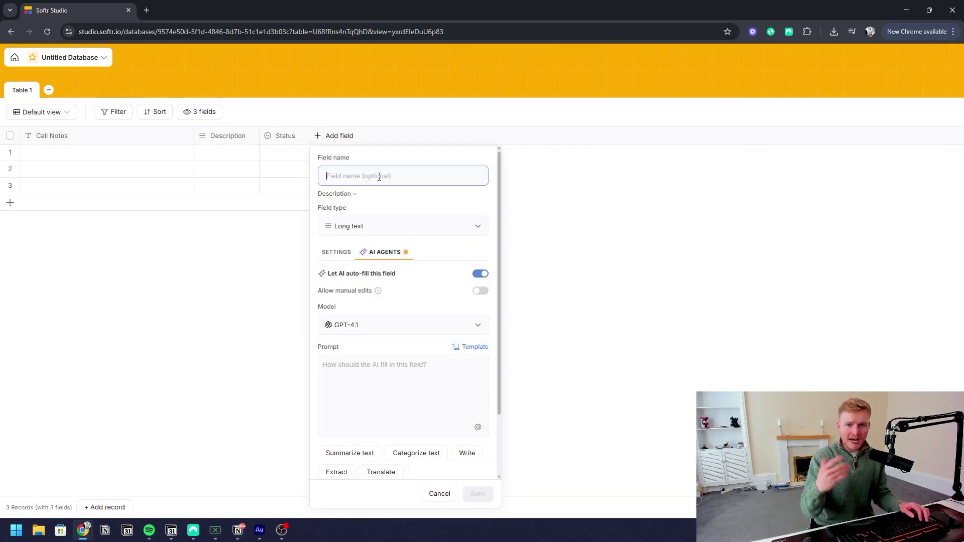
{"action": "type", "text": "Content Ideas"}
{"action": "scroll", "coordinate": [367, 269], "scroll_direction": "down", "scroll_amount": 3}
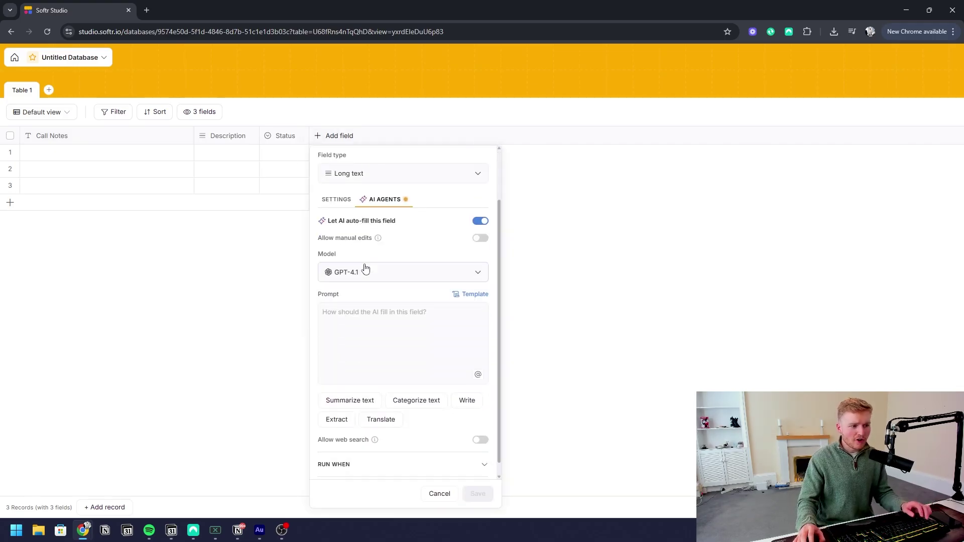
{"action": "left_click", "coordinate": [361, 299]}
{"action": "key", "text": "ctrl+v"}
Step: Read through the pasted Content Ideas prompt, allow web search for the agent, and save the field
{"action": "scroll", "coordinate": [372, 348], "scroll_direction": "up", "scroll_amount": 5}
{"action": "scroll", "coordinate": [399, 326], "scroll_direction": "down", "scroll_amount": 2}
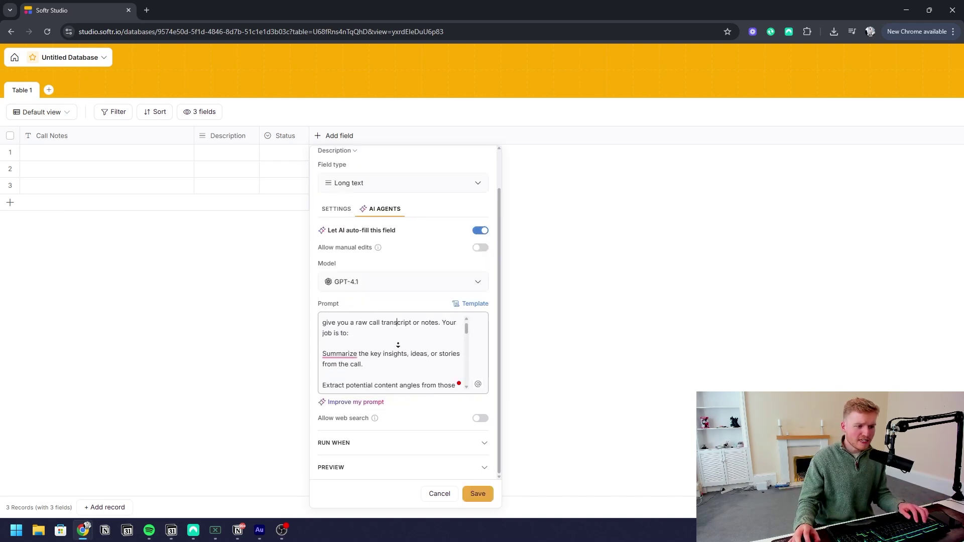
{"action": "scroll", "coordinate": [405, 345], "scroll_direction": "down", "scroll_amount": 10}
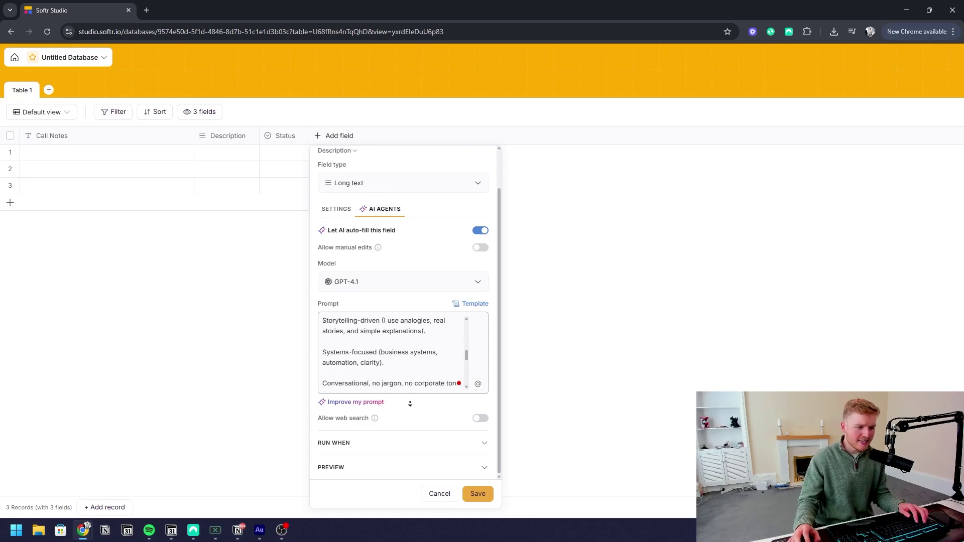
{"action": "scroll", "coordinate": [406, 361], "scroll_direction": "up", "scroll_amount": 10}
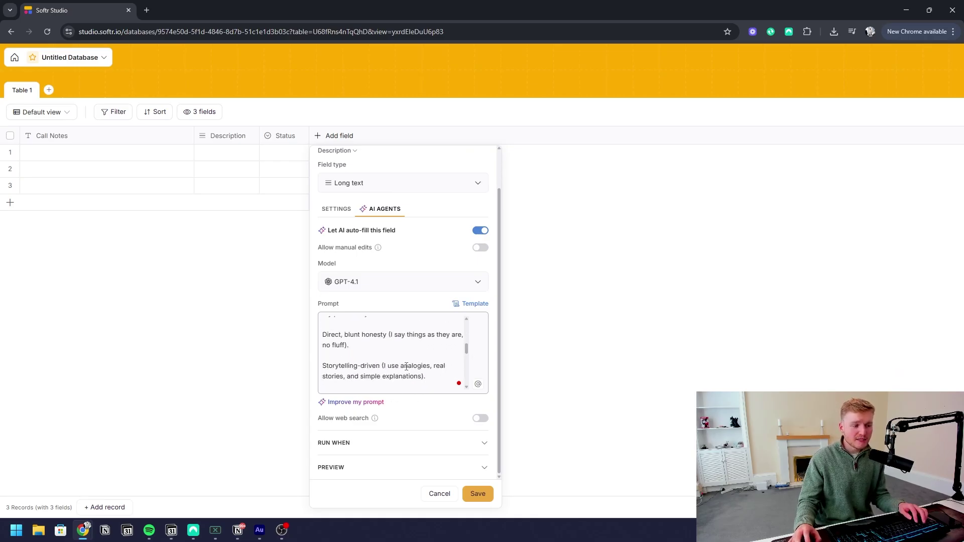
{"action": "scroll", "coordinate": [412, 350], "scroll_direction": "down", "scroll_amount": 10}
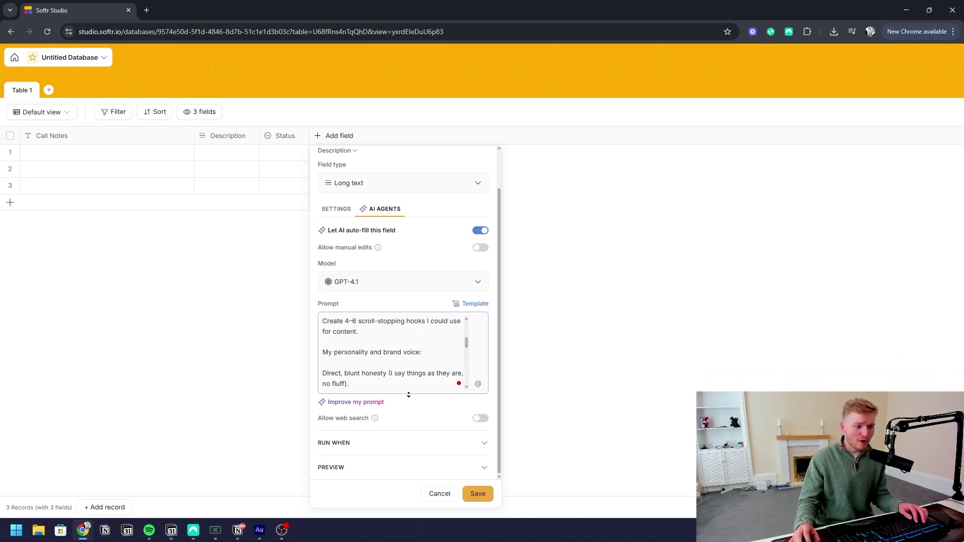
{"action": "left_click", "coordinate": [482, 420]}
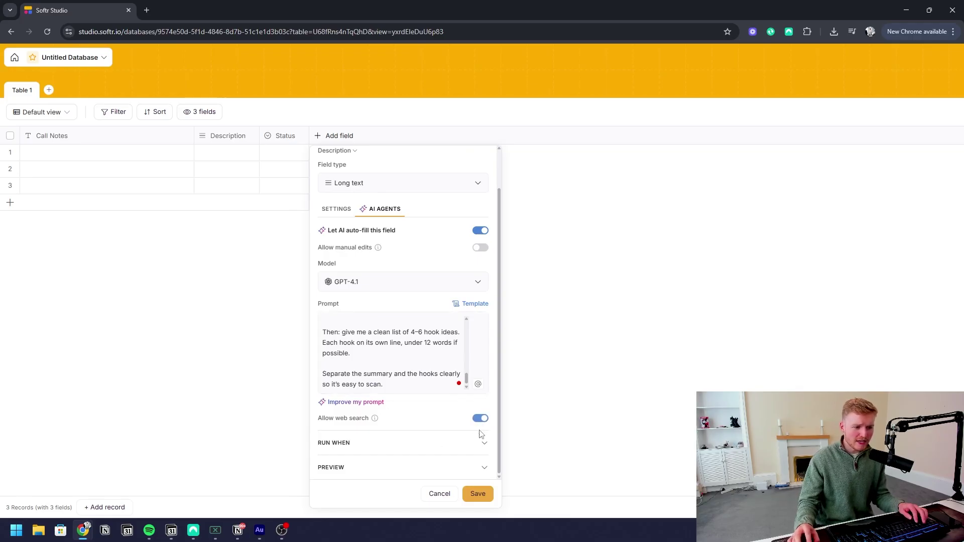
{"action": "left_click", "coordinate": [478, 494]}
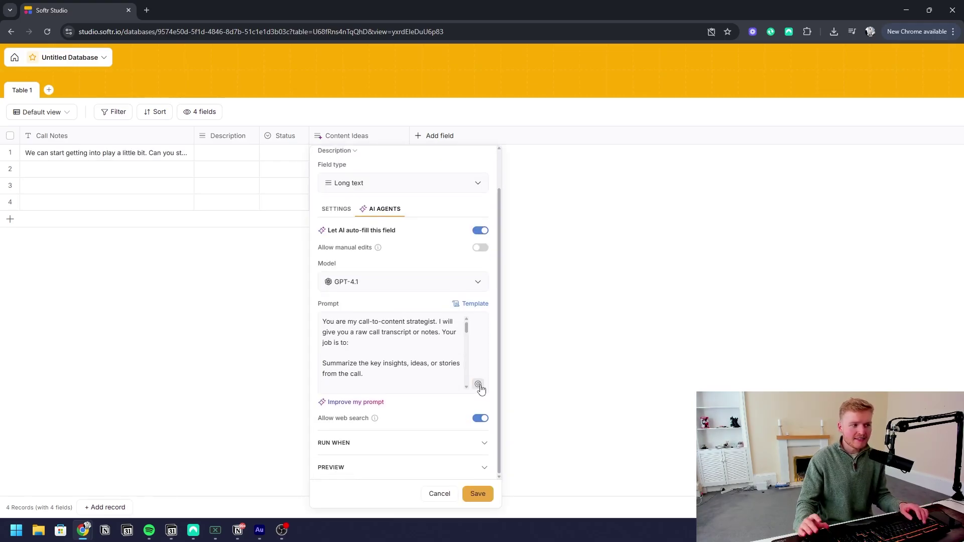
Step: Add the line "Use the information in the transcript from" with a Call Notes field reference before the content angles instruction in the Content Ideas prompt
{"action": "left_click", "coordinate": [379, 329]}
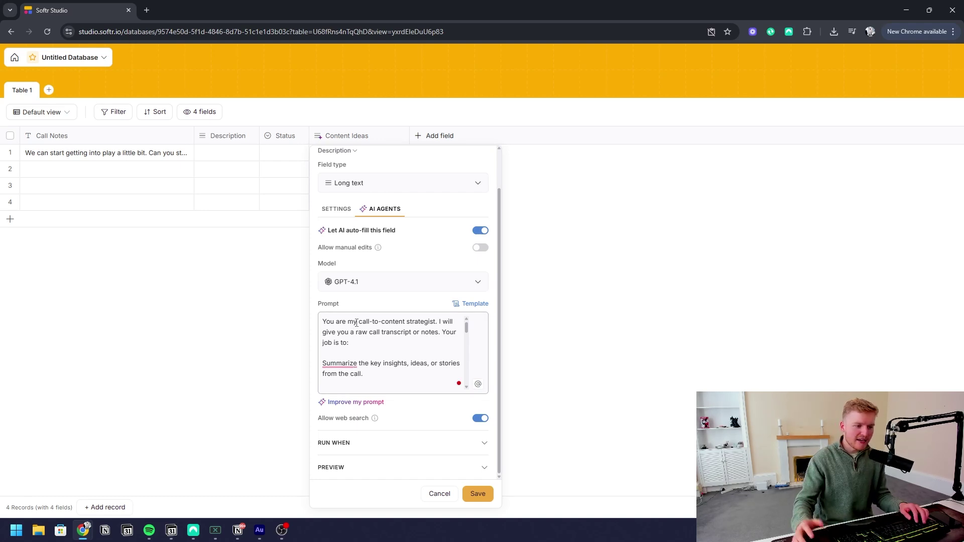
{"action": "scroll", "coordinate": [369, 361], "scroll_direction": "down", "scroll_amount": 1}
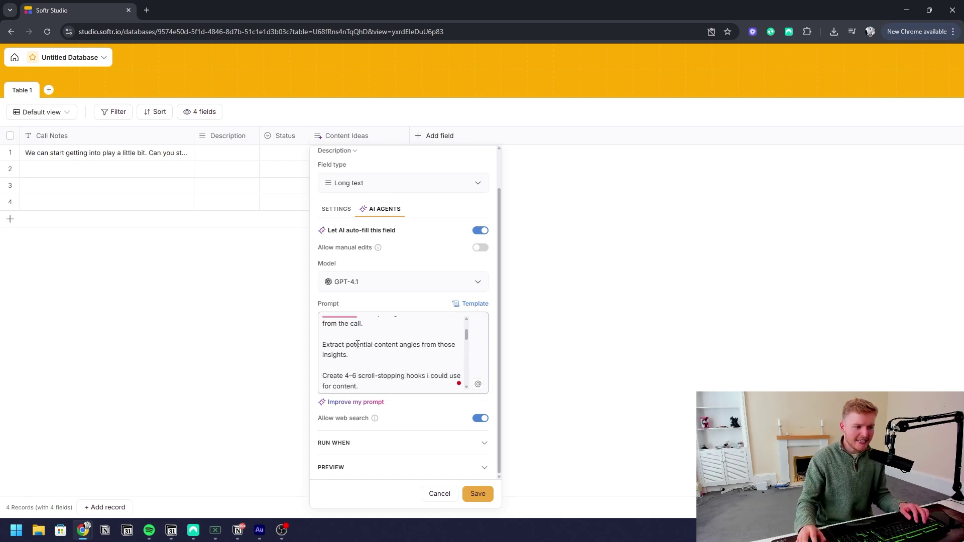
{"action": "scroll", "coordinate": [358, 345], "scroll_direction": "up", "scroll_amount": 1}
{"action": "scroll", "coordinate": [405, 369], "scroll_direction": "down", "scroll_amount": 2}
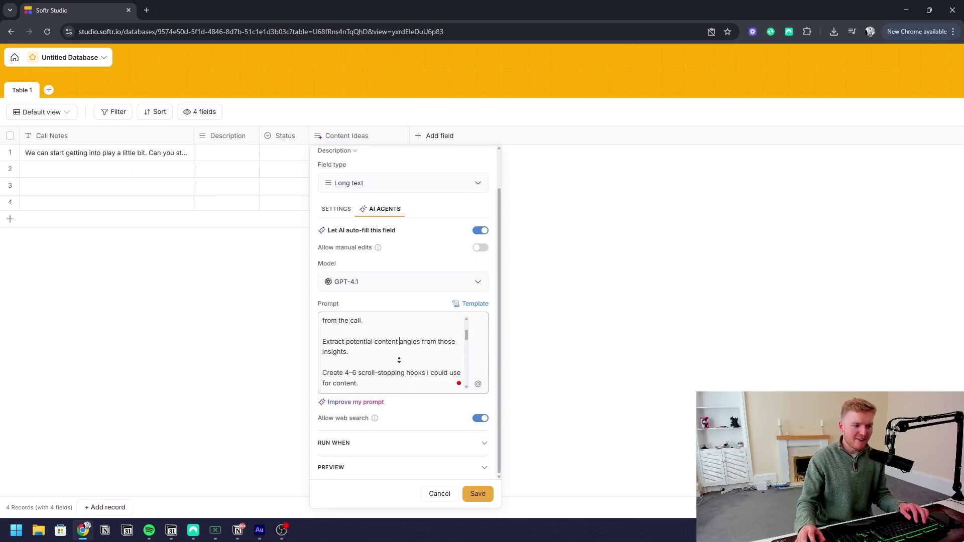
{"action": "left_click", "coordinate": [399, 329]}
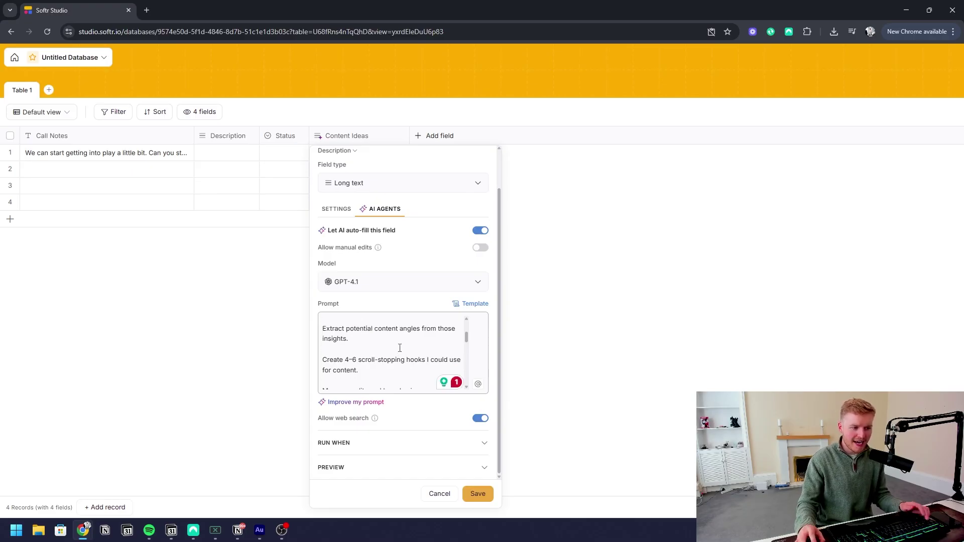
{"action": "scroll", "coordinate": [396, 351], "scroll_direction": "up", "scroll_amount": 1}
{"action": "key", "text": "Return"}
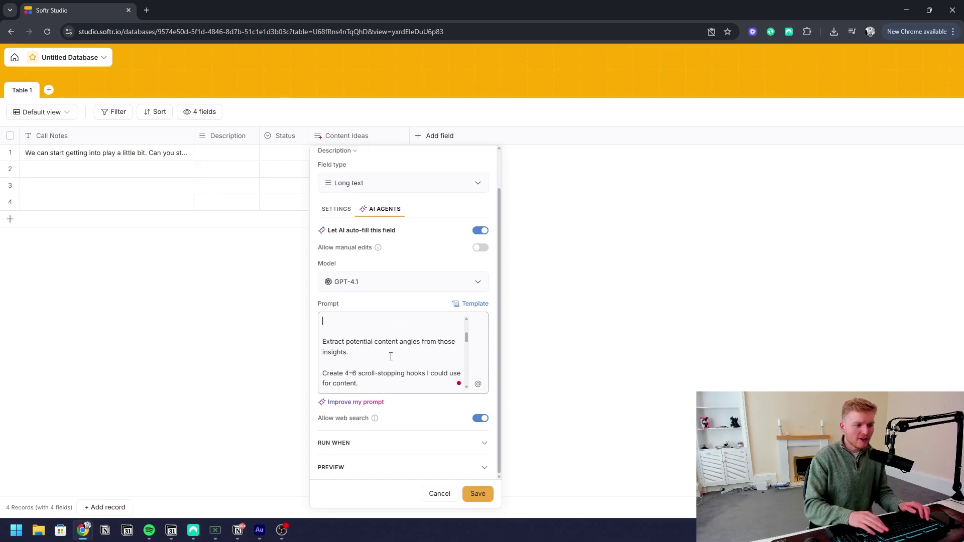
{"action": "type", "text": "the i"}
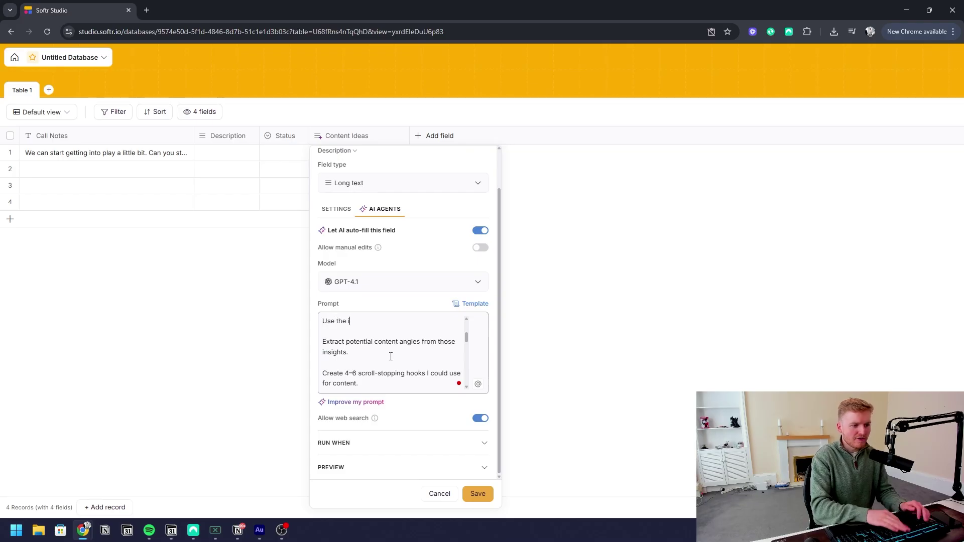
{"action": "type", "text": "nformation in the transcript from @"}
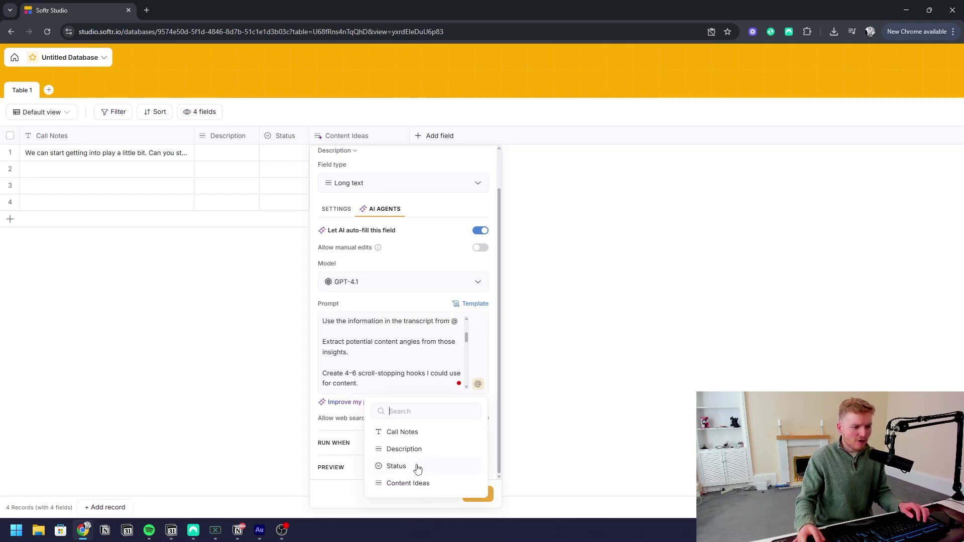
{"action": "left_click", "coordinate": [417, 433]}
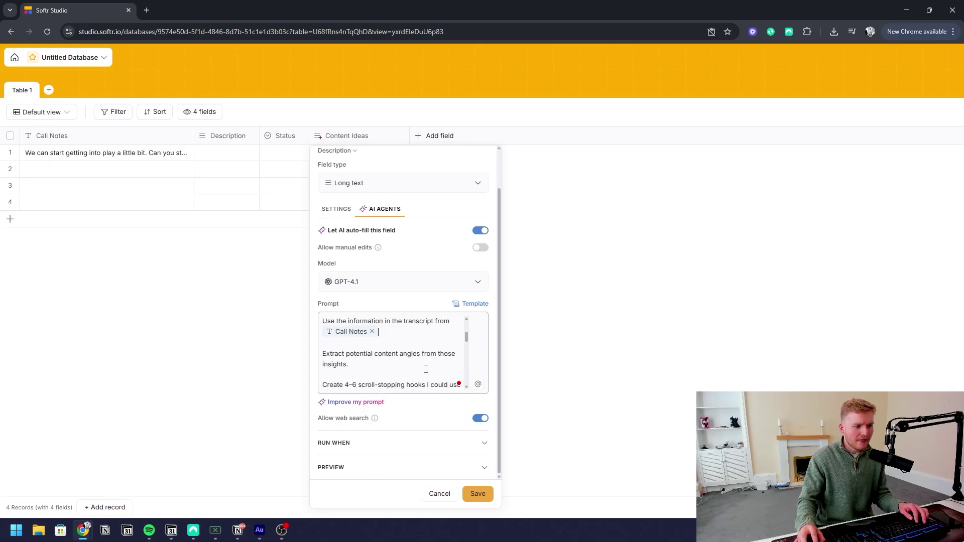
Step: Save the edited Content Ideas field and widen the Description column
{"action": "left_click", "coordinate": [477, 494]}
{"action": "left_click_drag", "start_coordinate": [259, 135], "coordinate": [309, 137]}
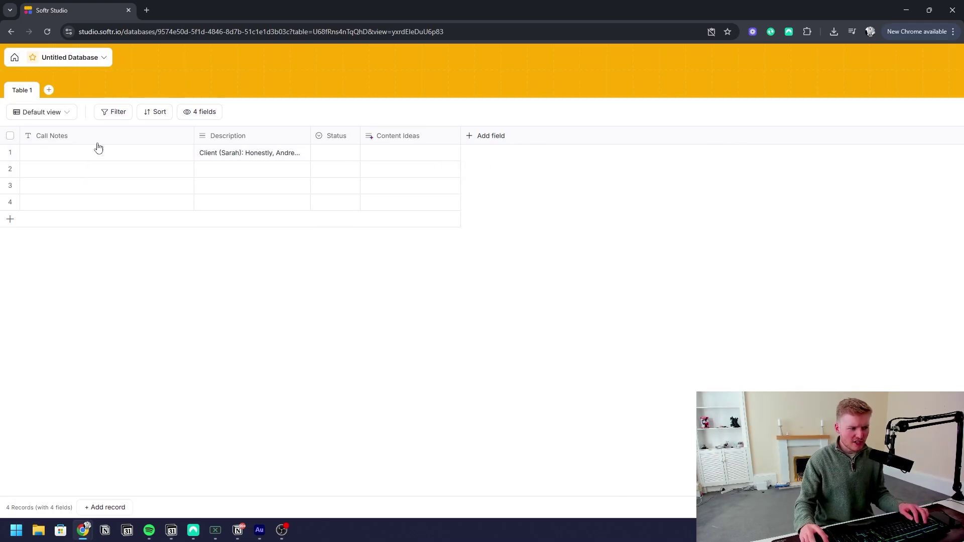
Step: Run the Content Ideas agent on the first record and widen the Content Ideas column to fit more of its text
{"action": "left_click", "coordinate": [411, 140]}
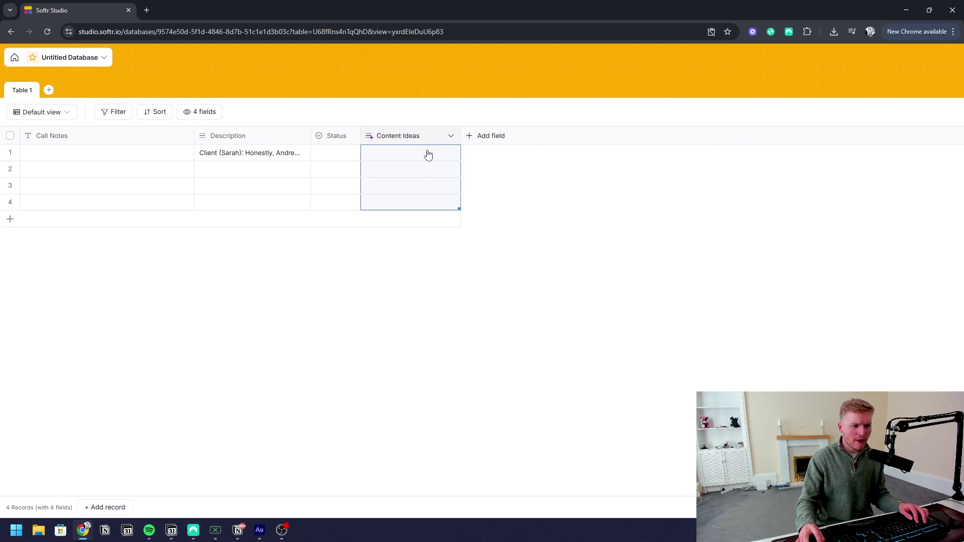
{"action": "left_click", "coordinate": [450, 153]}
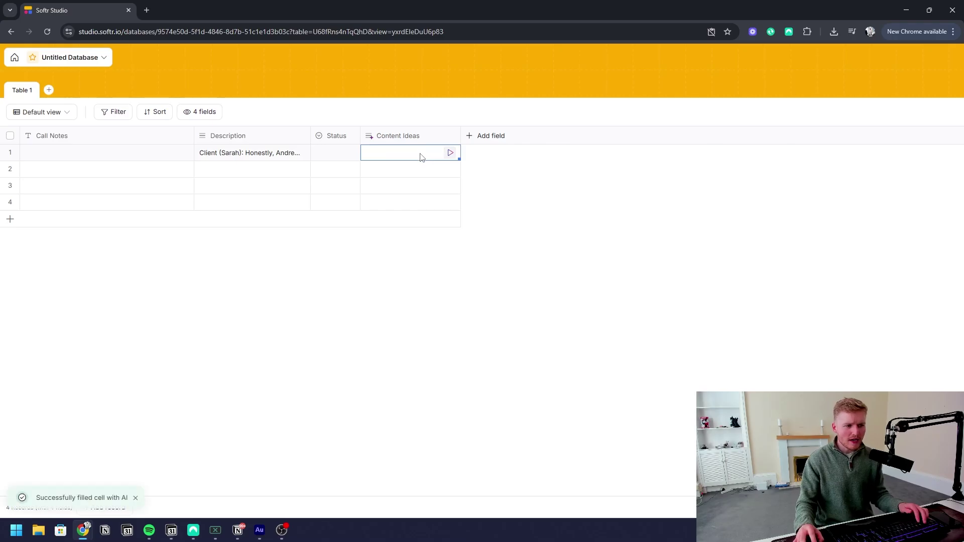
{"action": "left_click_drag", "start_coordinate": [459, 136], "coordinate": [709, 136]}
Step: Expand the first record's Content Ideas text, read through the generated summary and hooks, and close it
{"action": "left_click", "coordinate": [701, 152]}
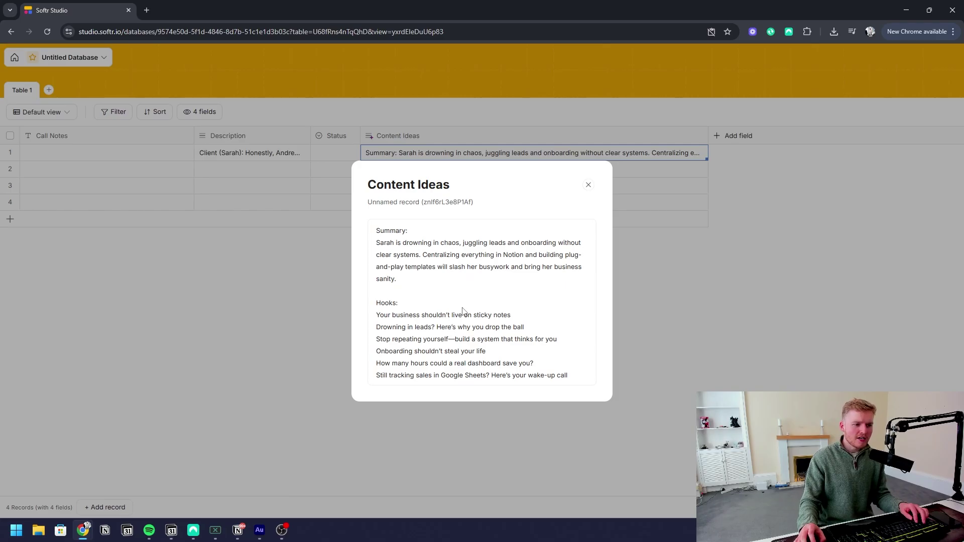
{"action": "left_click_drag", "start_coordinate": [379, 315], "coordinate": [533, 318]}
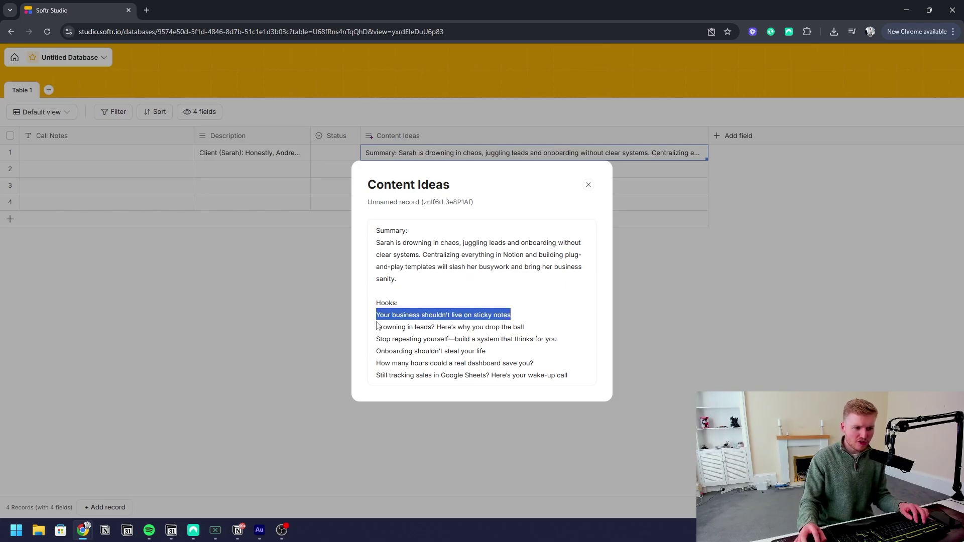
{"action": "left_click_drag", "start_coordinate": [377, 326], "coordinate": [547, 334]}
{"action": "left_click", "coordinate": [487, 340]}
{"action": "mouse_move", "coordinate": [377, 339]}
{"action": "left_mouse_down"}
{"action": "mouse_move", "coordinate": [542, 349]}
{"action": "mouse_move", "coordinate": [371, 342]}
{"action": "left_mouse_up"}
{"action": "left_click", "coordinate": [543, 348]}
{"action": "left_click", "coordinate": [483, 357]}
{"action": "left_click_drag", "start_coordinate": [507, 359], "coordinate": [291, 357]}
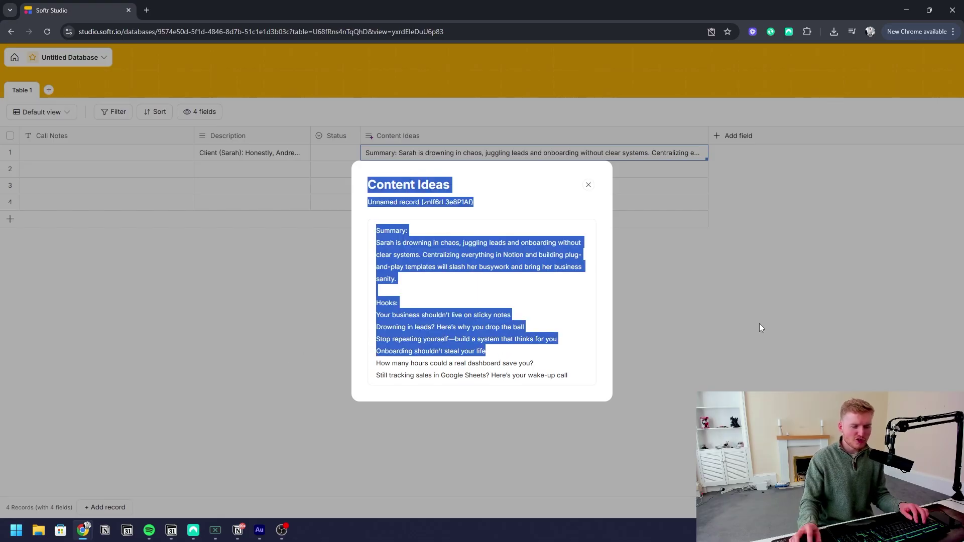
{"action": "left_click", "coordinate": [759, 325]}
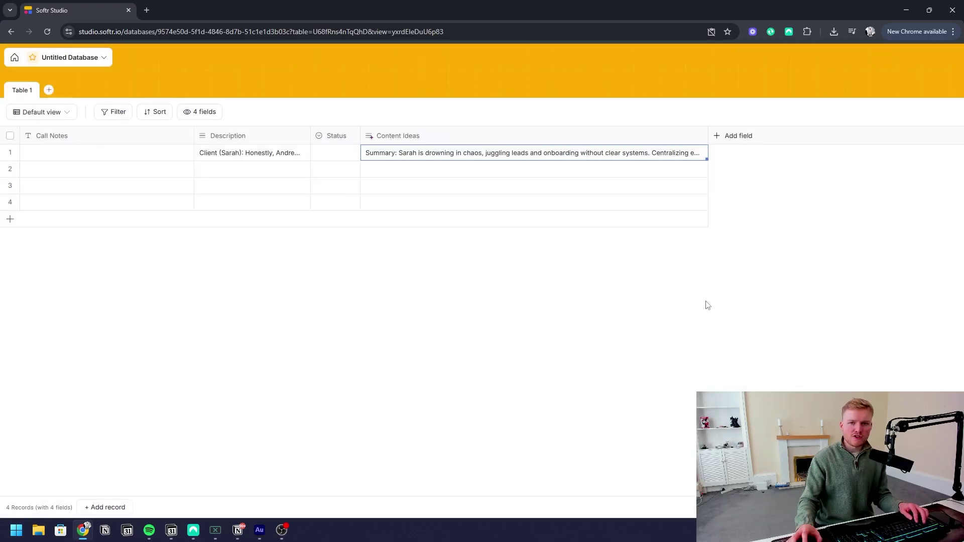
Step: Select the Call Notes column
{"action": "left_click", "coordinate": [93, 159]}
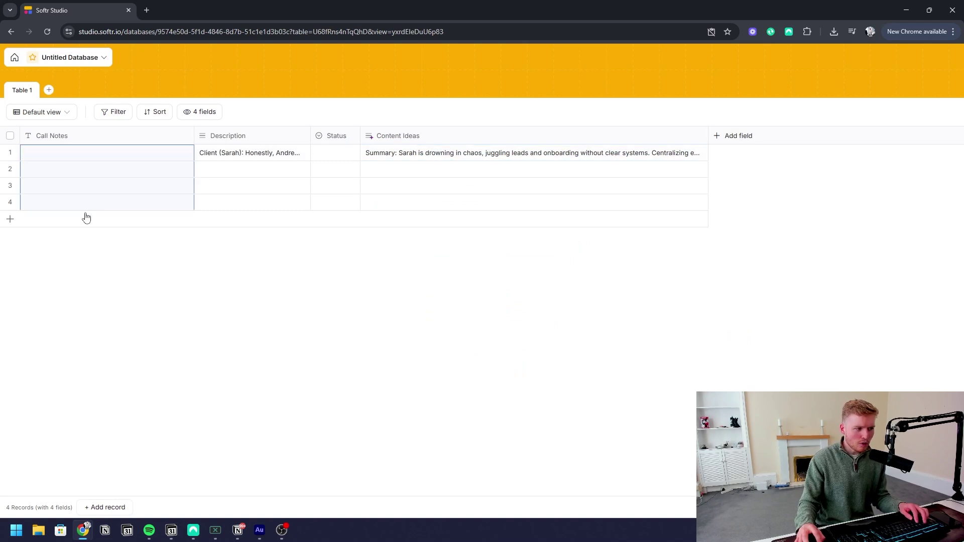